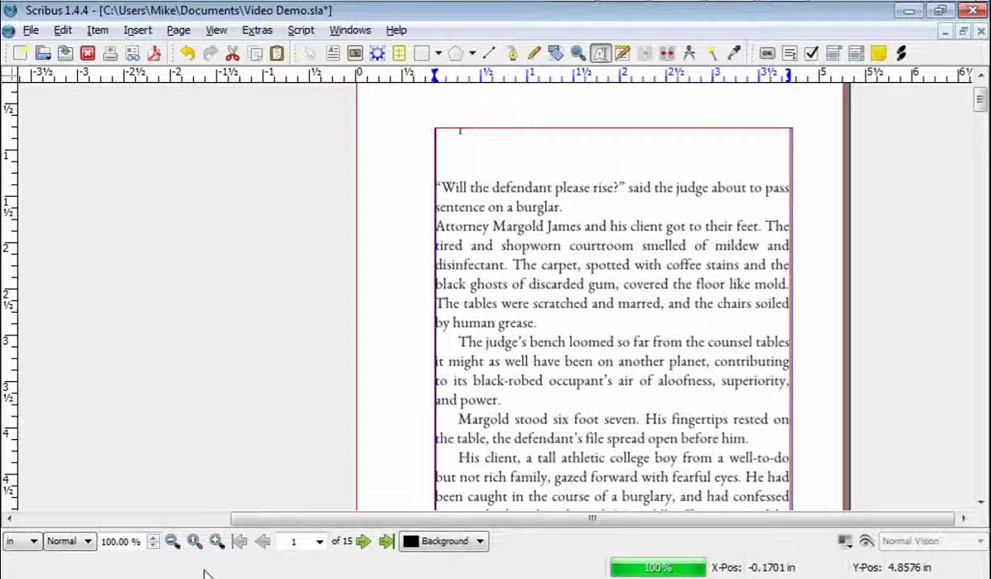
- Zoom the page to 200% and bring the novel's opening lines into view
{"action": "left_click", "coordinate": [217, 541]}
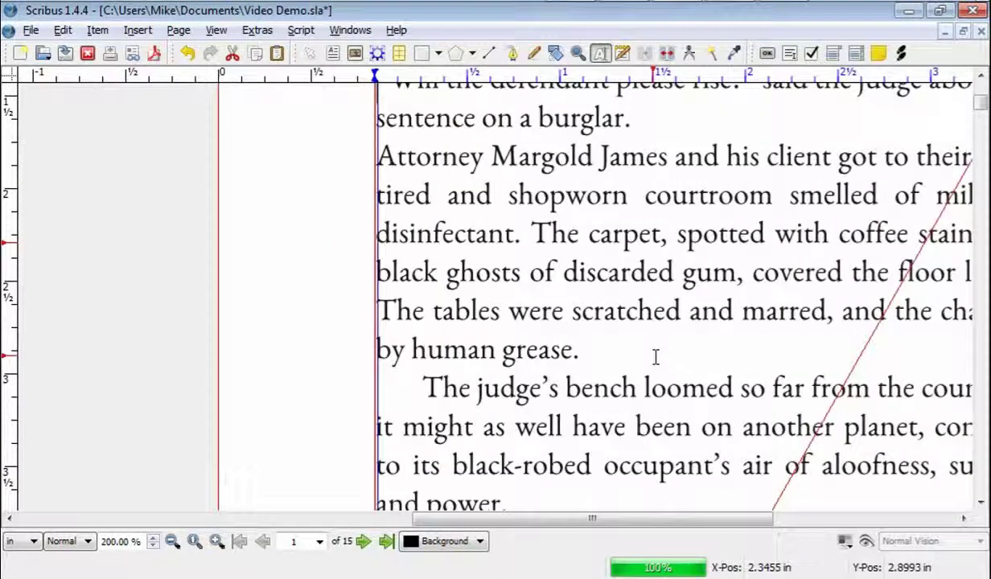
{"action": "scroll", "coordinate": [660, 352], "scroll_direction": "up", "scroll_amount": 3}
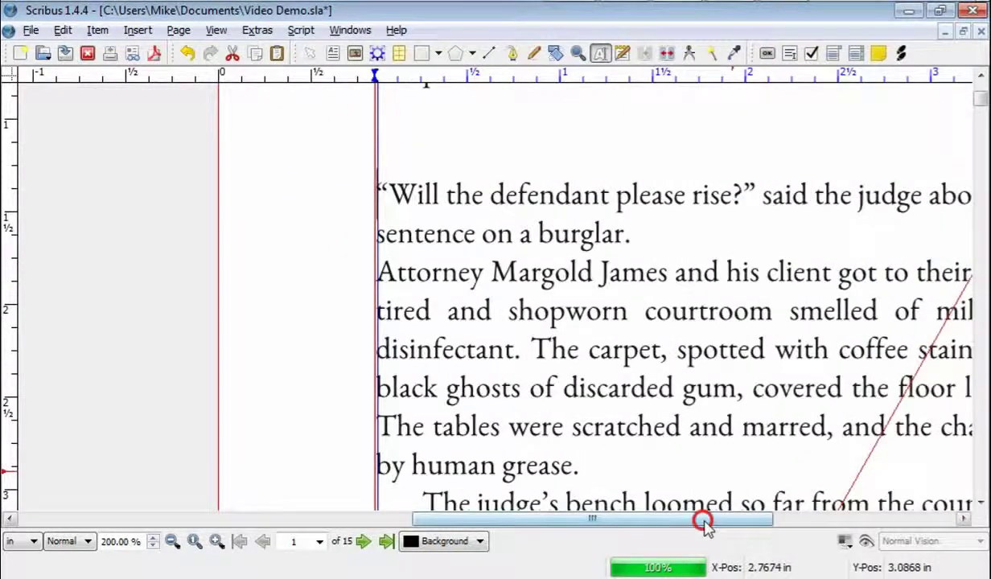
{"action": "left_click_drag", "start_coordinate": [701, 521], "coordinate": [772, 522]}
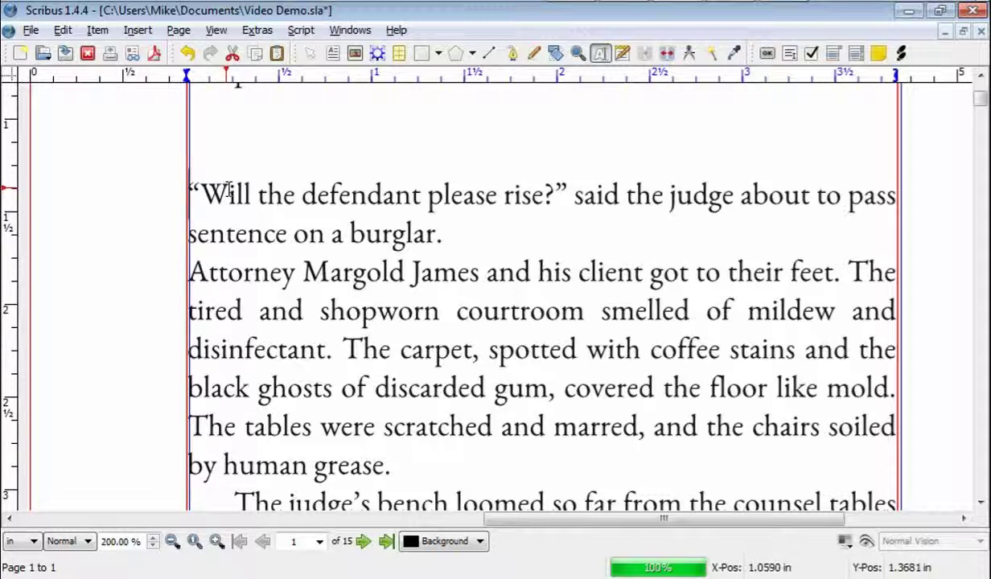
- Cut the opening curly quote and W from 'Will' at the paragraph start
{"action": "left_click", "coordinate": [228, 190]}
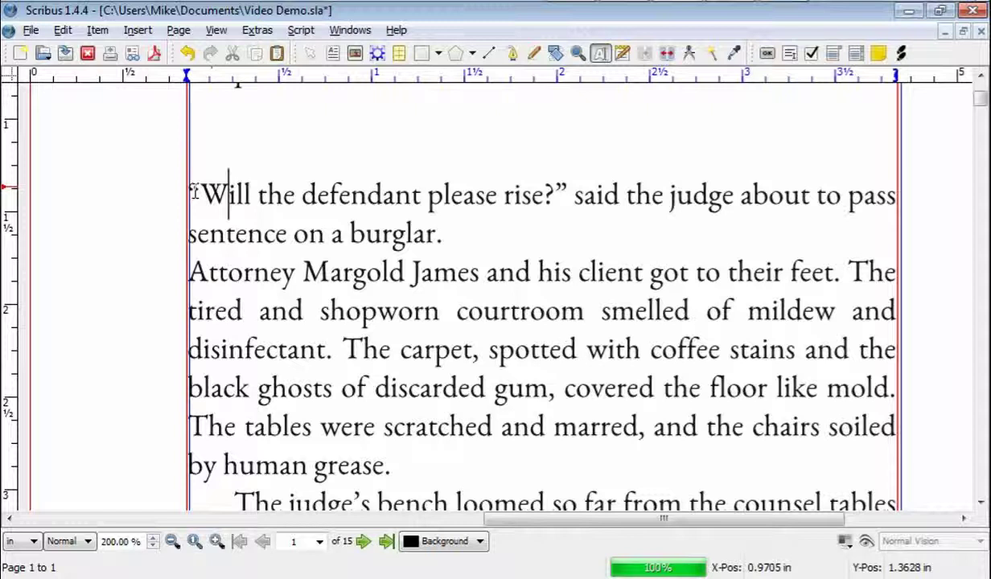
{"action": "left_click", "coordinate": [194, 191], "text": "shift"}
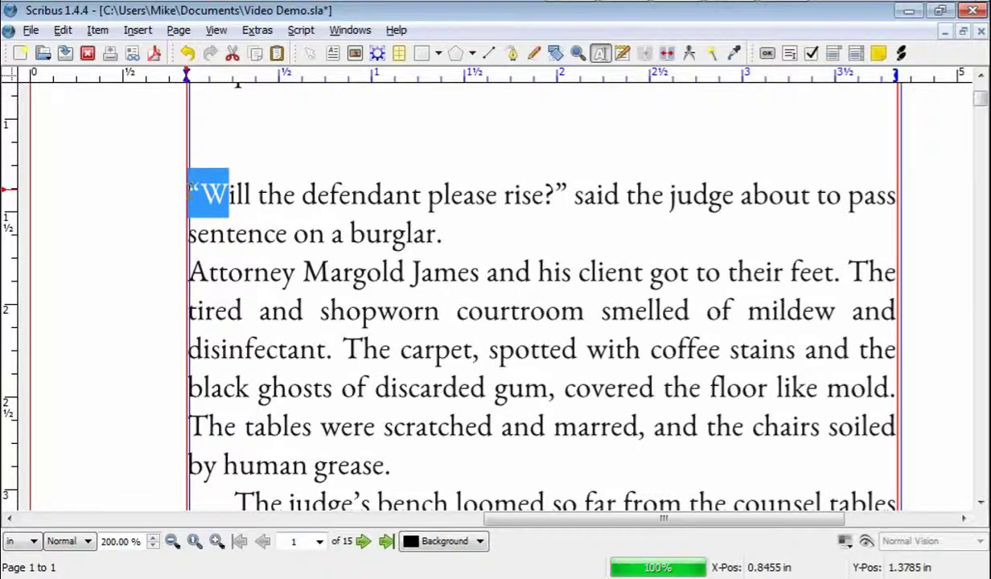
{"action": "right_click", "coordinate": [220, 201]}
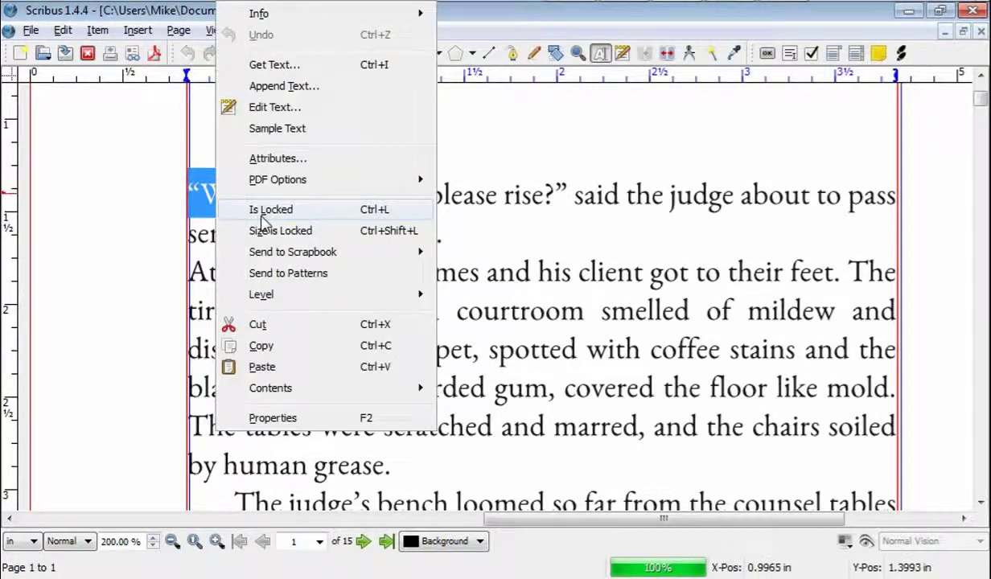
{"action": "left_click", "coordinate": [261, 326]}
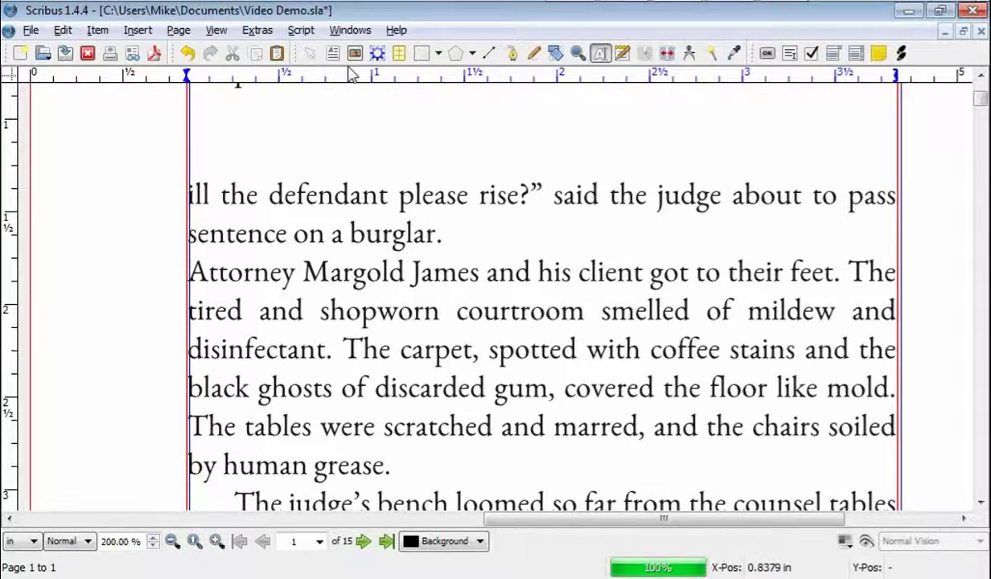
- Draw a small text frame, about 0.56 × 0.59 in, at the paragraph's top-left corner
{"action": "left_click", "coordinate": [334, 57]}
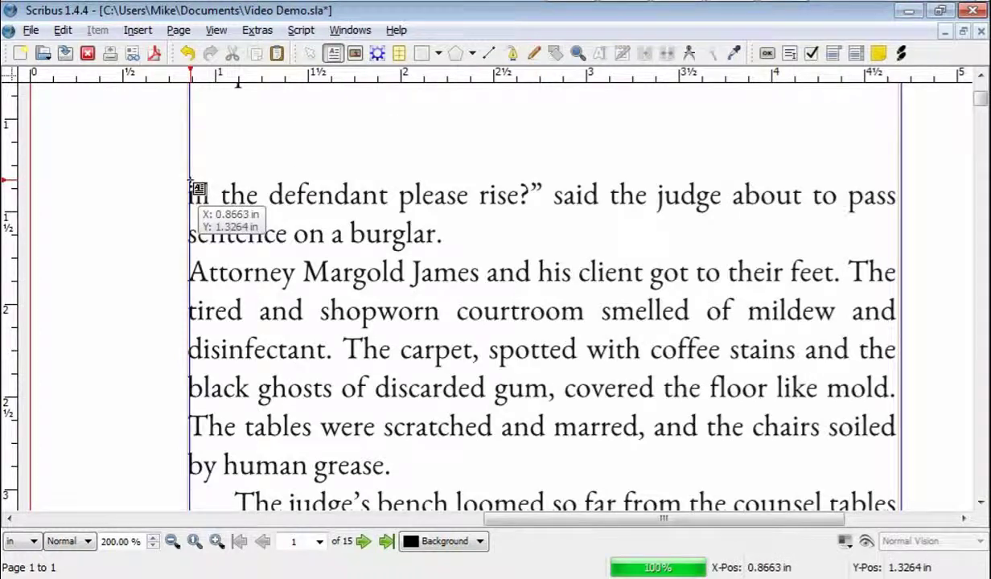
{"action": "mouse_move", "coordinate": [192, 188]}
{"action": "left_mouse_down"}
{"action": "mouse_move", "coordinate": [280, 215]}
{"action": "mouse_move", "coordinate": [295, 289]}
{"action": "left_mouse_up"}
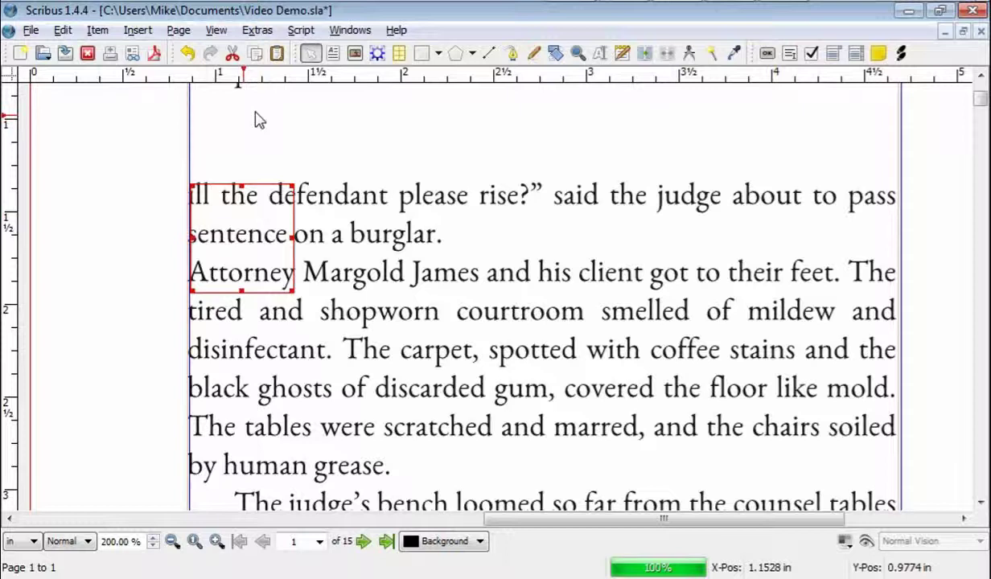
{"action": "left_click", "coordinate": [97, 32]}
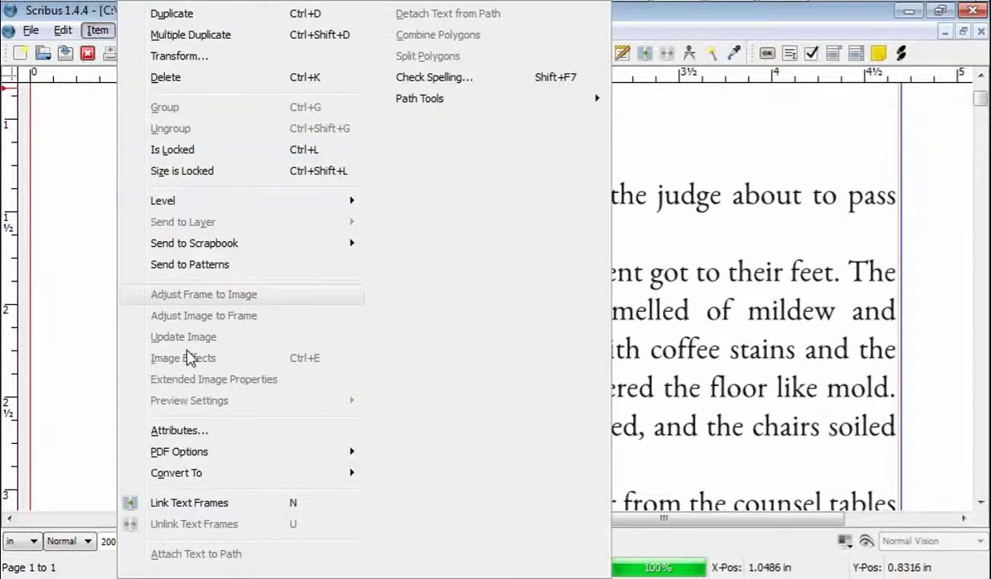
{"action": "mouse_move", "coordinate": [178, 479]}
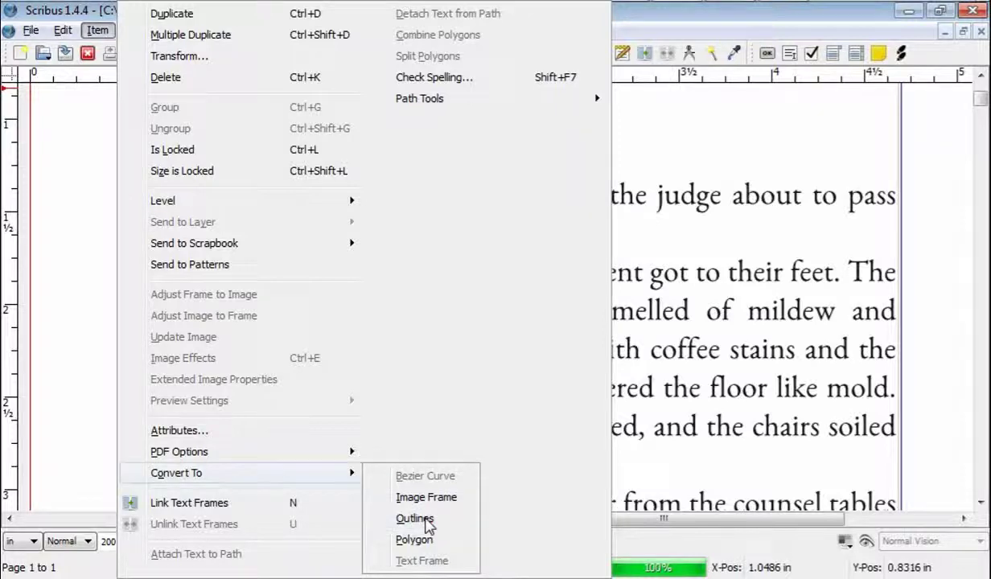
{"action": "left_click", "coordinate": [414, 519]}
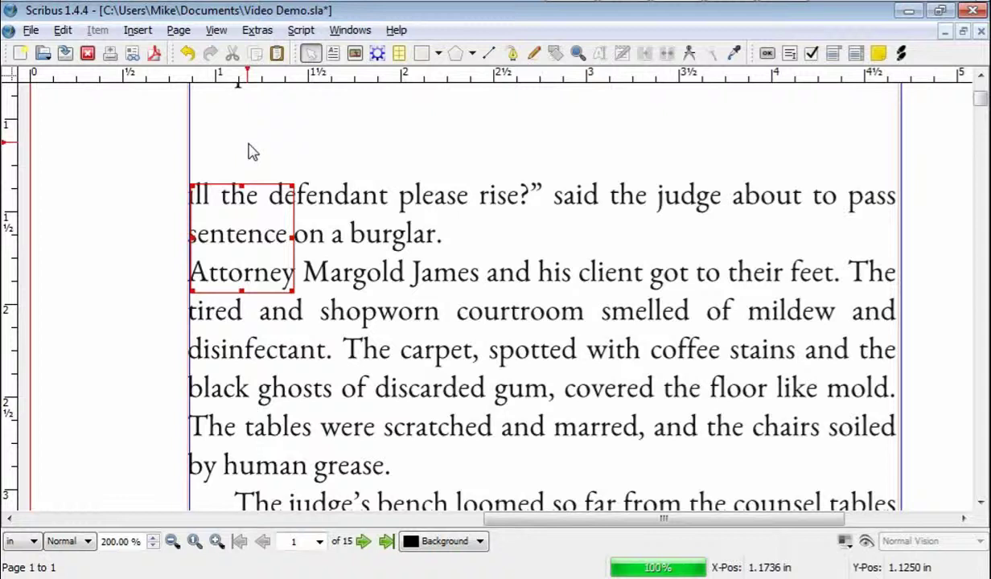
- Set the small frame's text flow to Use Bounding Box and save Video Demo.sla
{"action": "key", "text": "F2"}
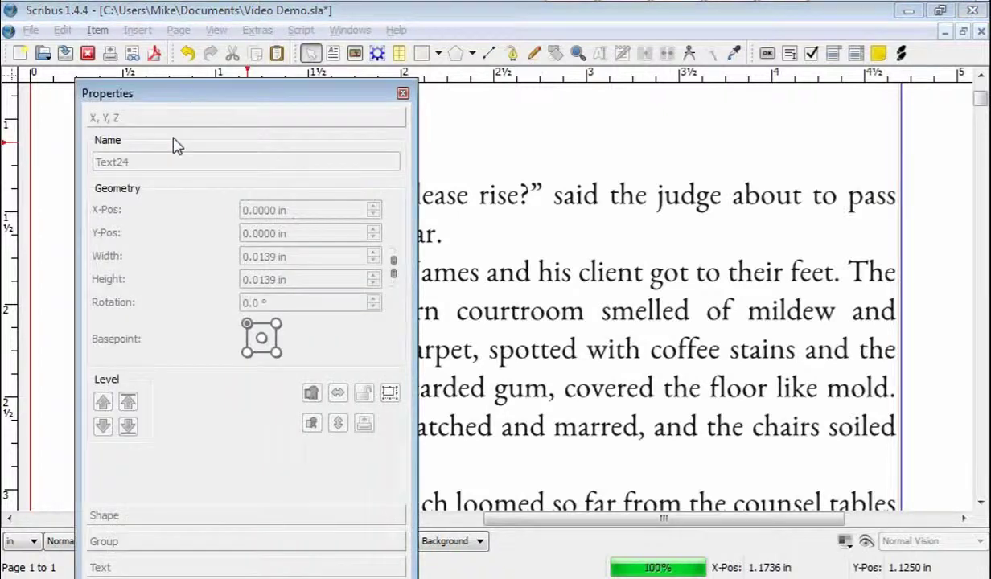
{"action": "left_click_drag", "start_coordinate": [232, 97], "coordinate": [622, 119]}
{"action": "left_click", "coordinate": [210, 234]}
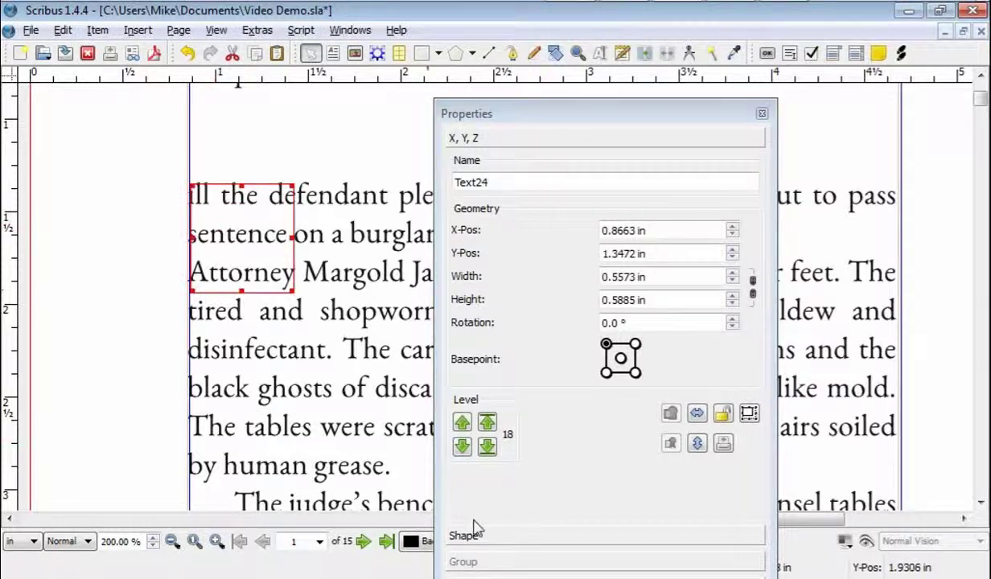
{"action": "left_click_drag", "start_coordinate": [569, 119], "coordinate": [571, 97]}
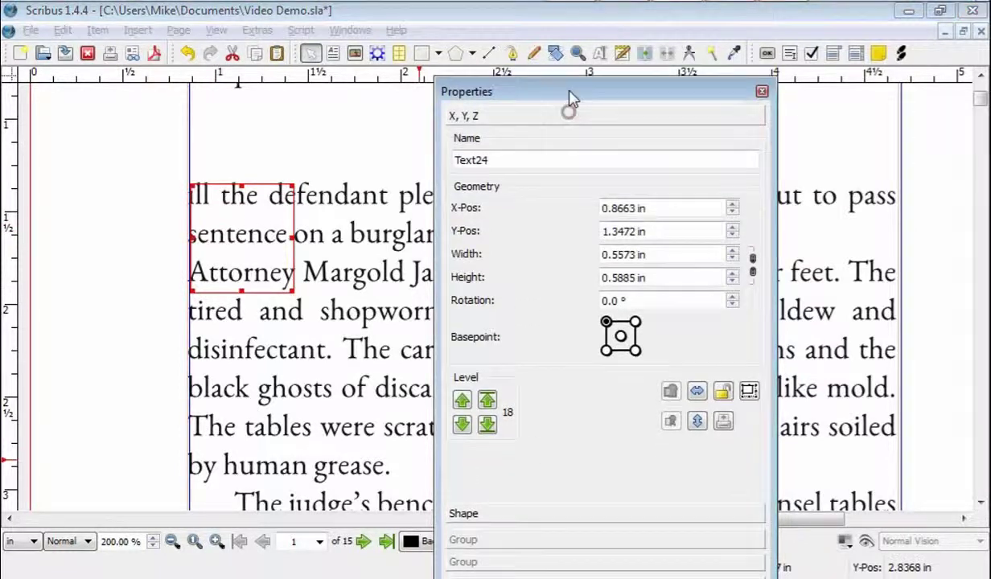
{"action": "left_click", "coordinate": [463, 514]}
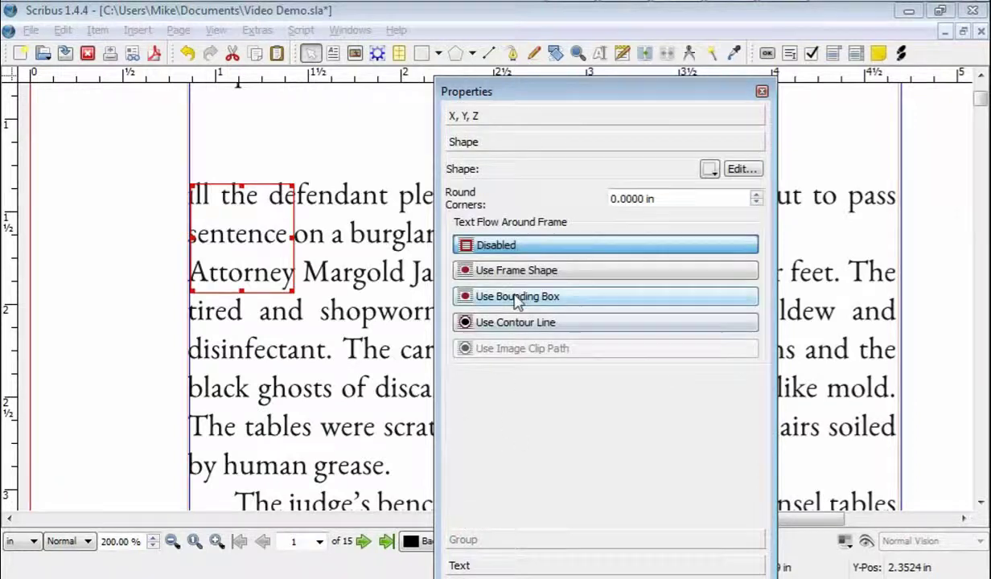
{"action": "left_click", "coordinate": [555, 300]}
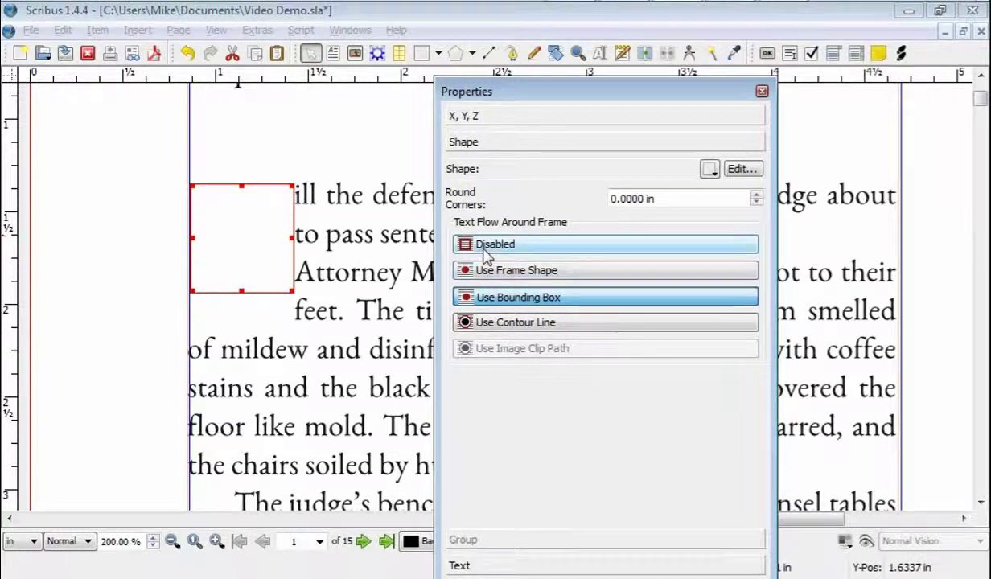
{"action": "key", "text": "ctrl+s"}
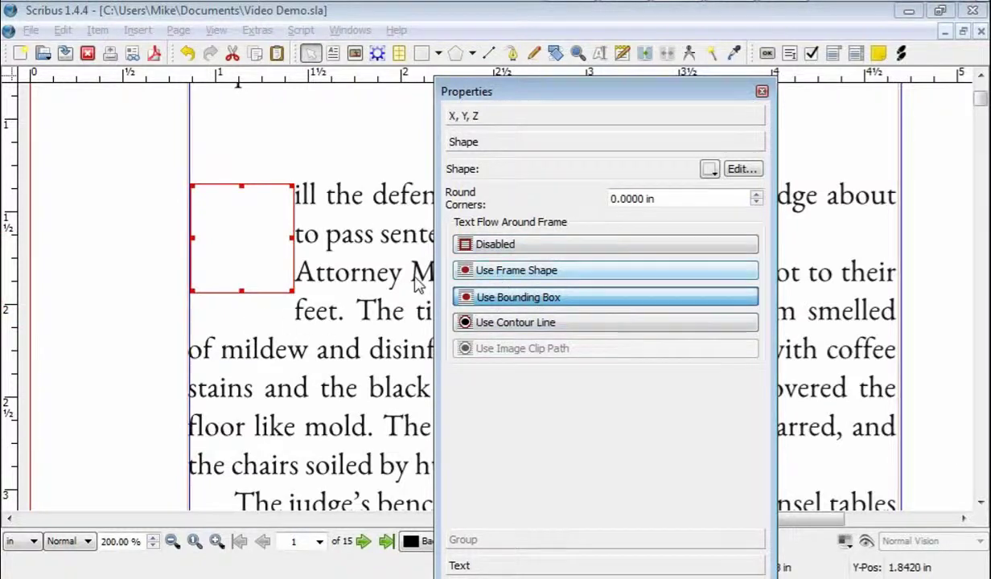
- Paste the cut quote and W into the small frame, then select both characters
{"action": "left_click", "coordinate": [254, 238]}
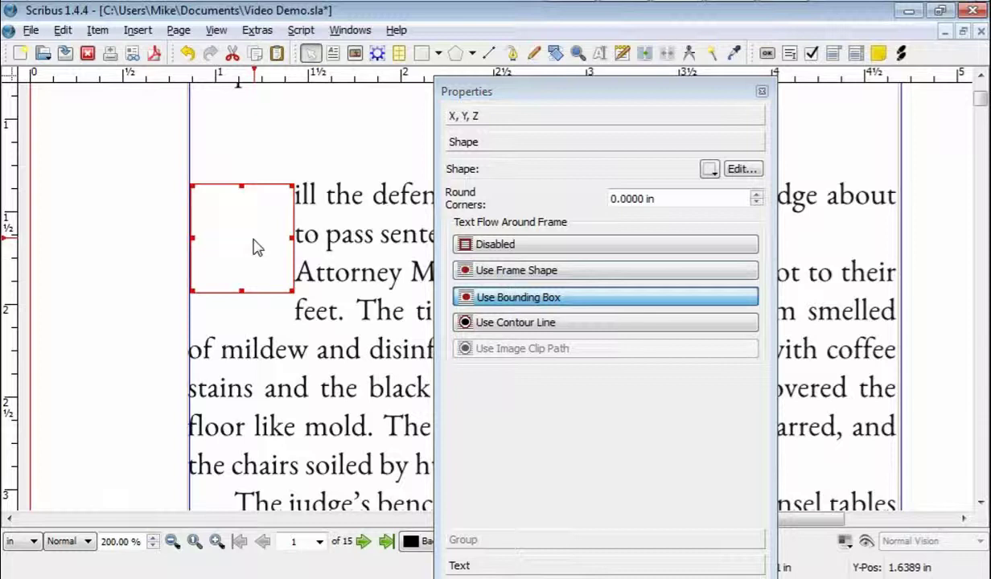
{"action": "double_click", "coordinate": [234, 234]}
{"action": "right_click", "coordinate": [230, 235]}
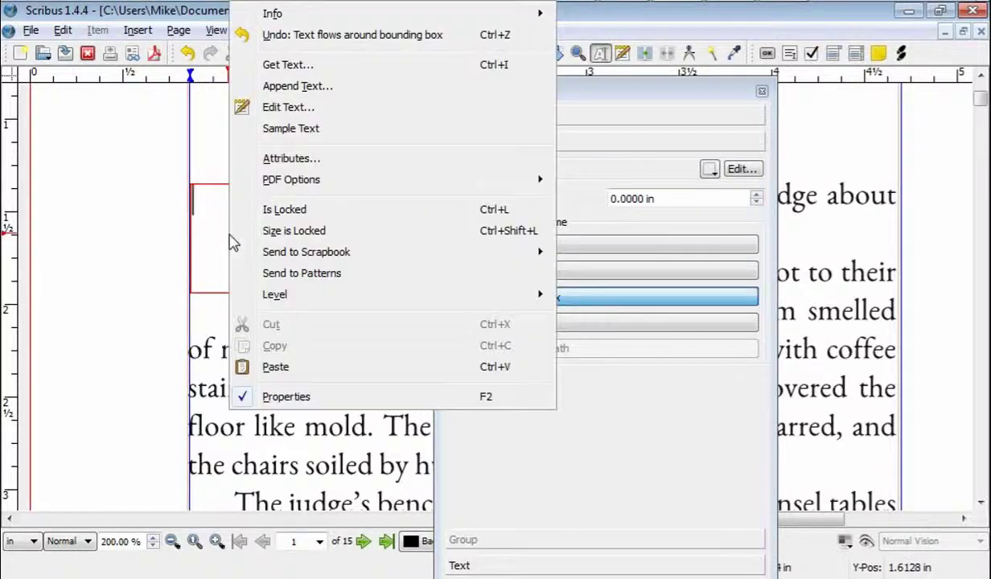
{"action": "left_click", "coordinate": [277, 369]}
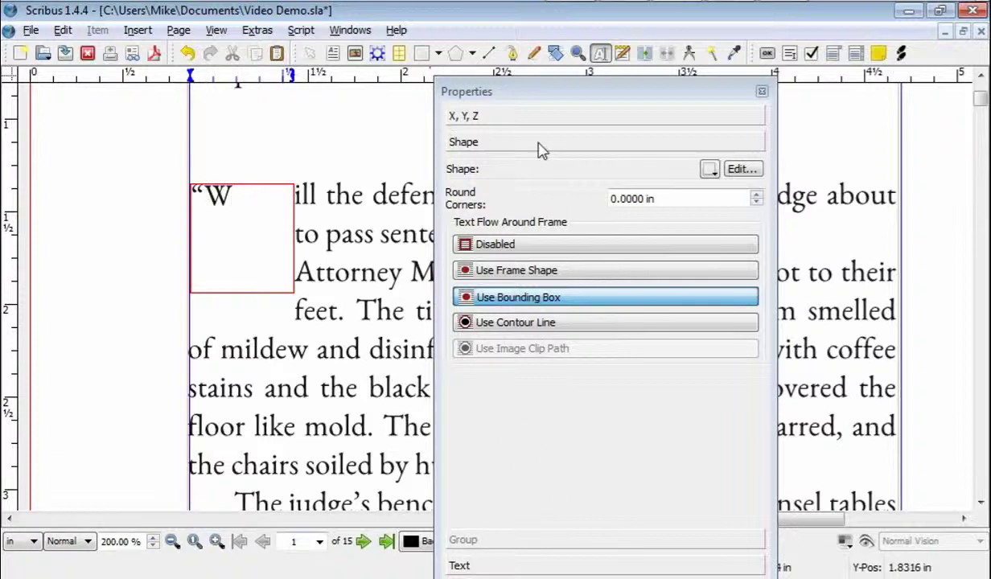
{"action": "double_click", "coordinate": [239, 197]}
{"action": "left_click", "coordinate": [191, 194], "text": "shift"}
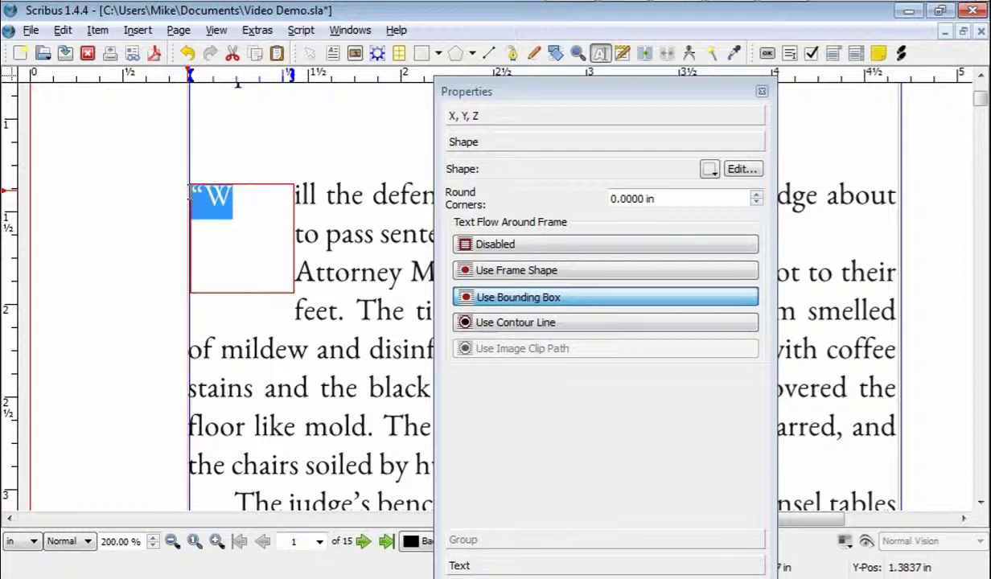
- Enlarge the drop-cap quote and W to 24 pt and close the Properties palette
{"action": "left_click", "coordinate": [460, 566]}
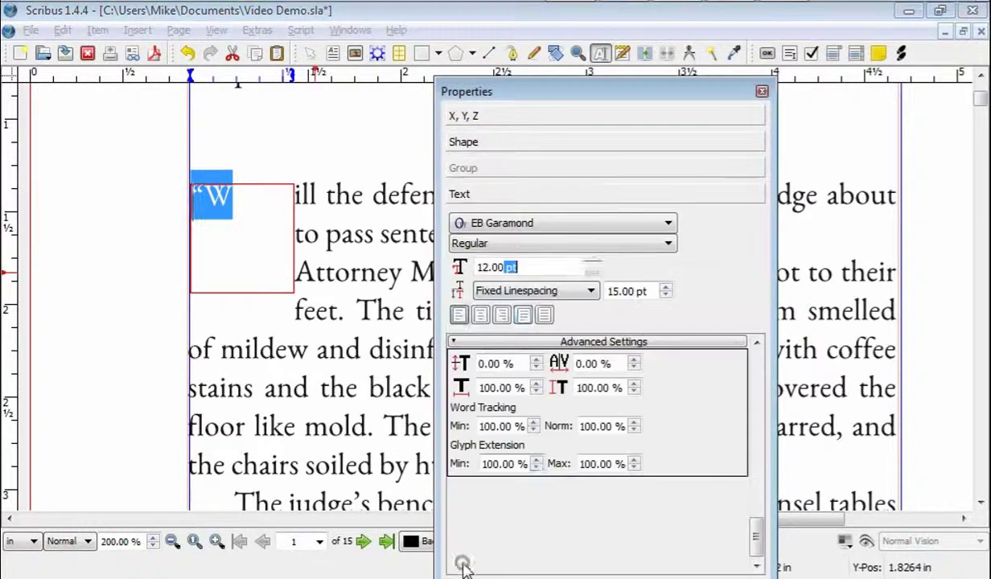
{"action": "left_click", "coordinate": [482, 267]}
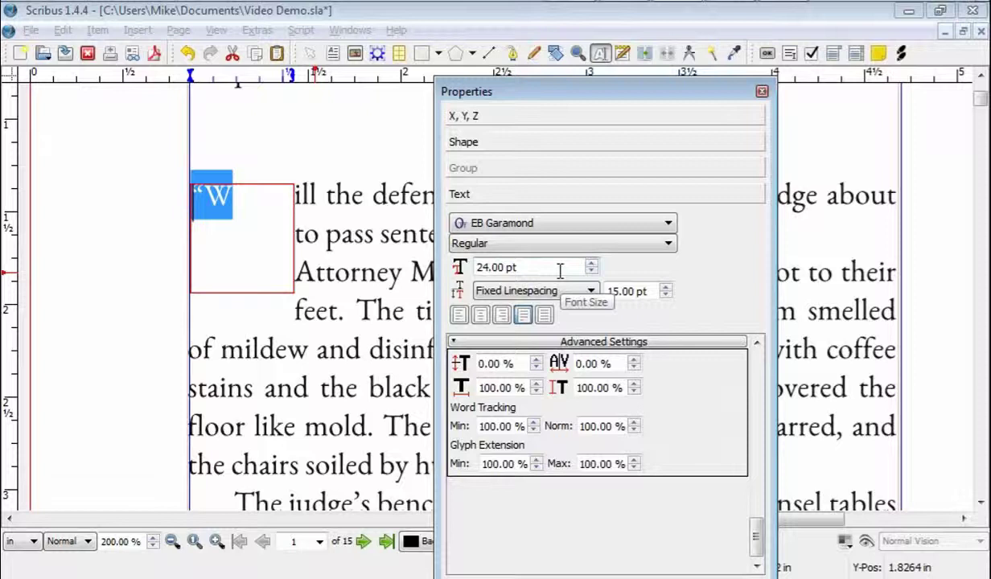
{"action": "key", "text": "Tab"}
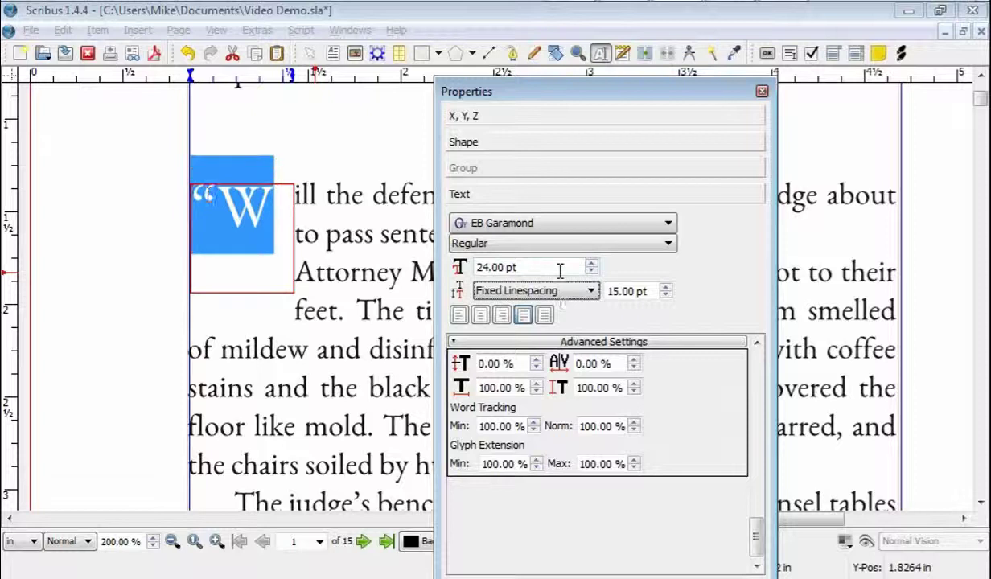
{"action": "left_click", "coordinate": [762, 93]}
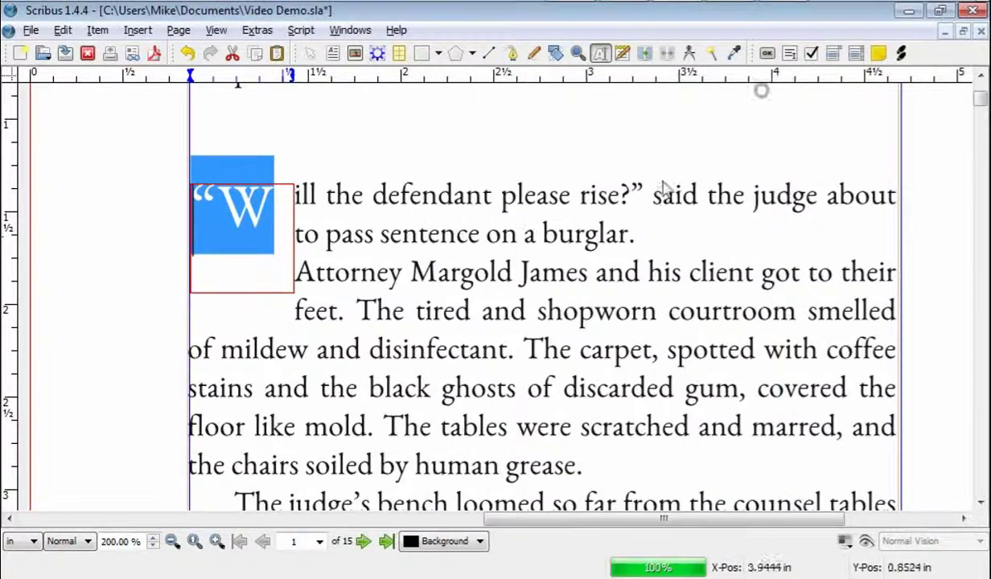
- Reduce the drop-cap frame's height to about 0.40 in so only two lines wrap beside it
{"action": "left_click", "coordinate": [134, 226]}
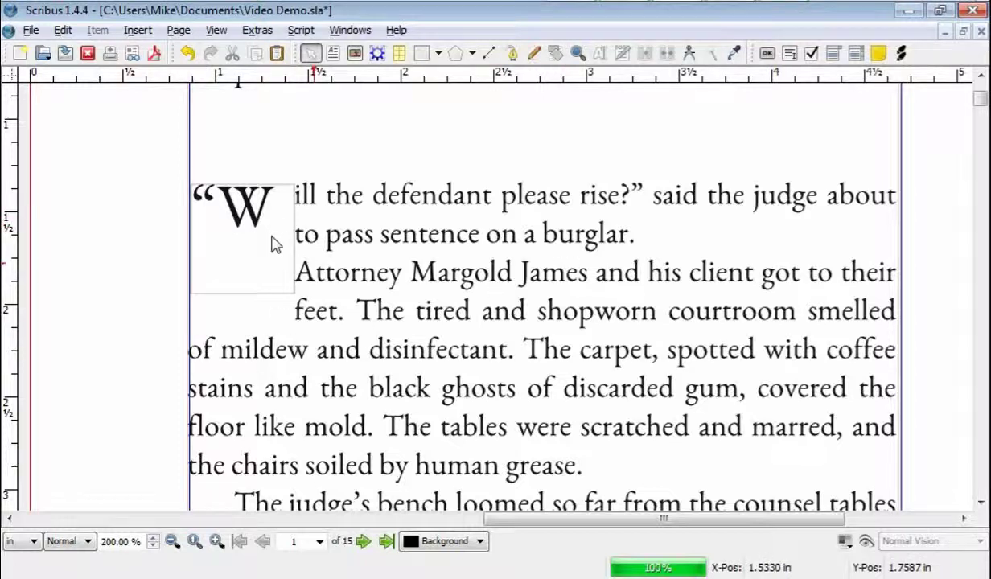
{"action": "left_click", "coordinate": [247, 263]}
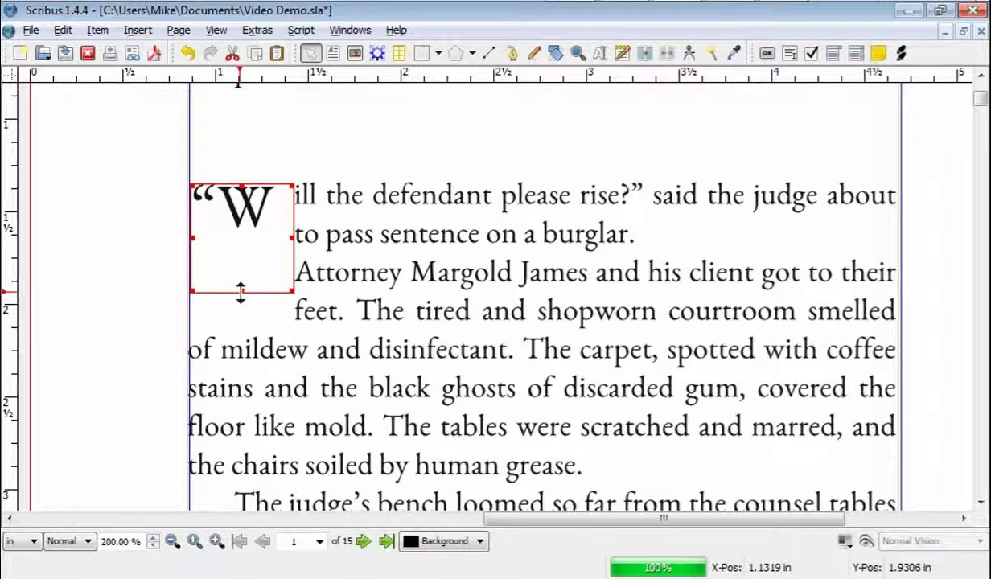
{"action": "left_click_drag", "start_coordinate": [242, 293], "coordinate": [243, 254]}
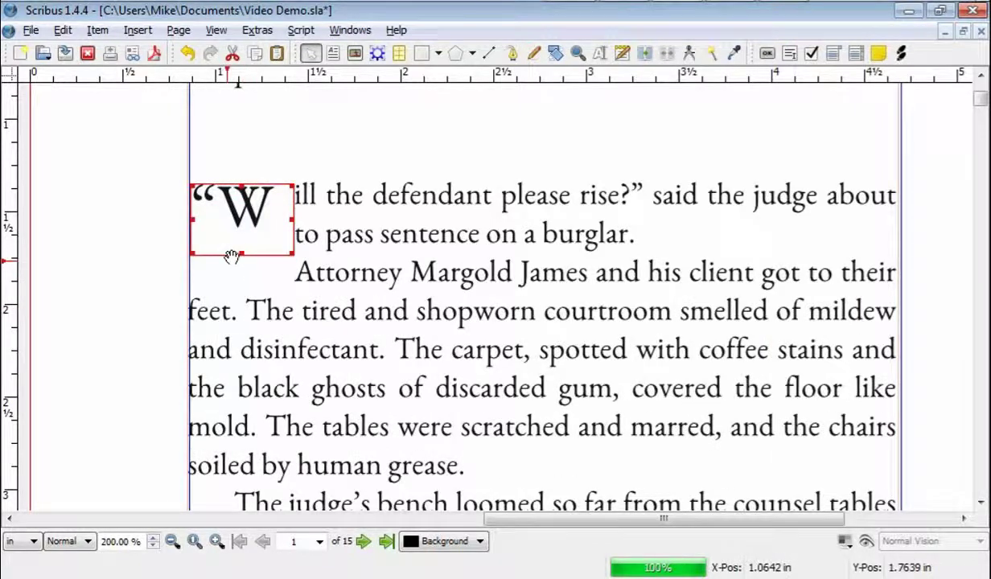
{"action": "left_click_drag", "start_coordinate": [239, 256], "coordinate": [240, 250]}
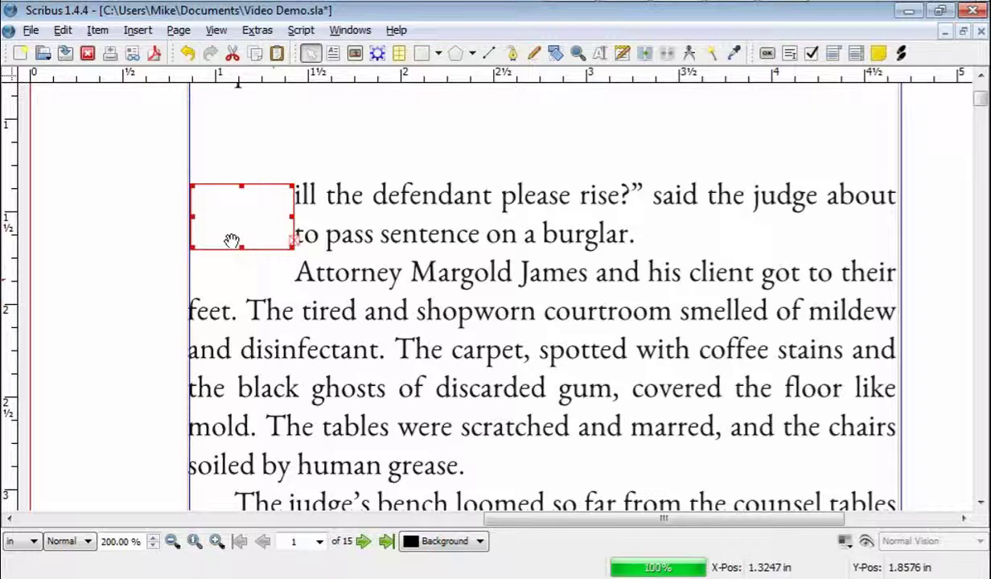
{"action": "left_click_drag", "start_coordinate": [241, 246], "coordinate": [242, 257]}
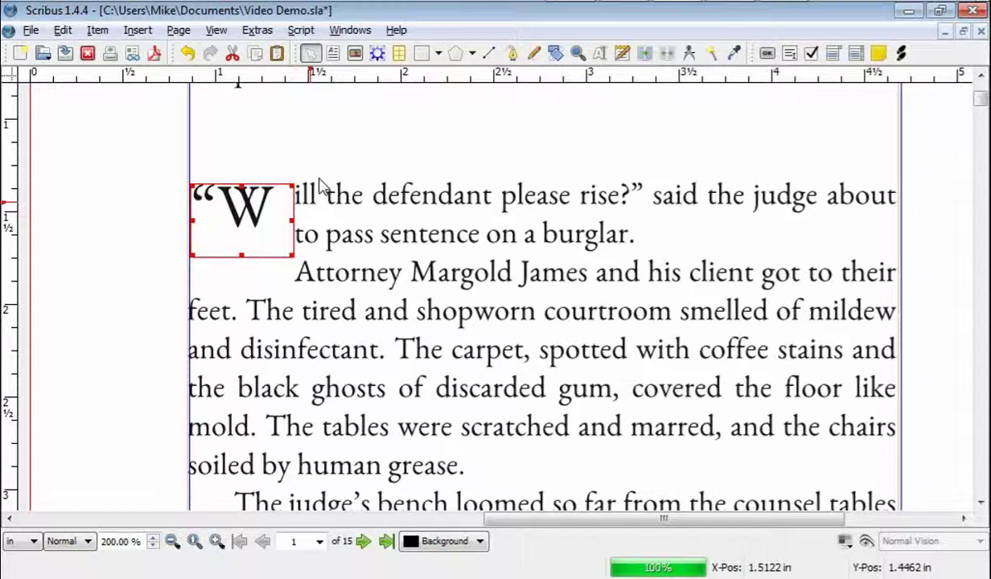
{"action": "left_click", "coordinate": [143, 160]}
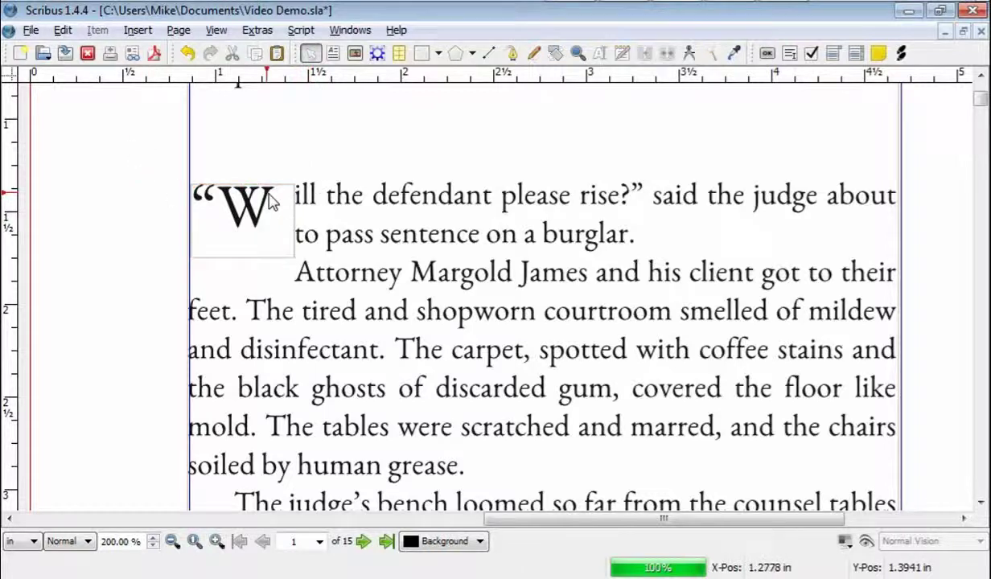
{"action": "left_click", "coordinate": [282, 220]}
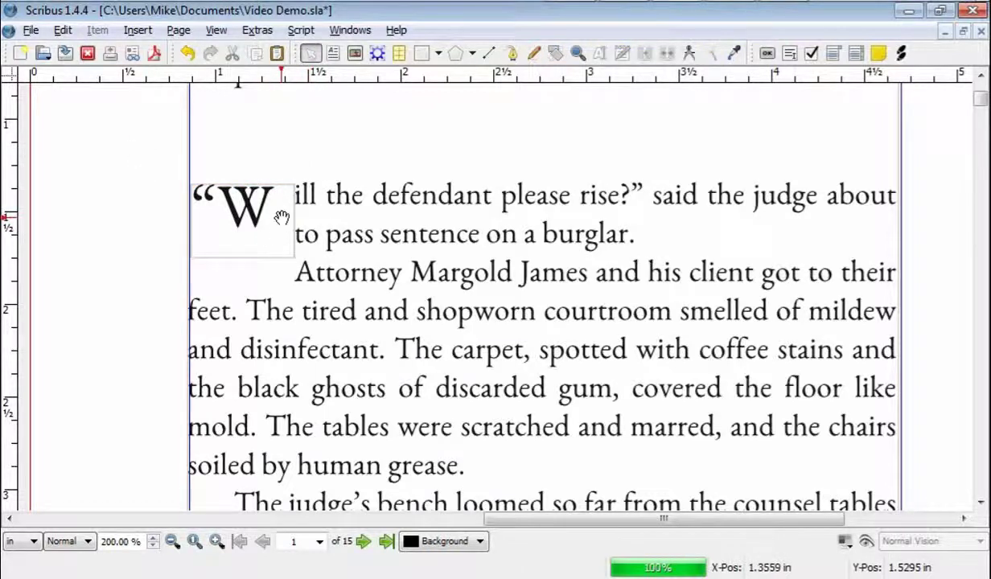
- Pull the drop-cap frame's right edge in so the wrapped text hugs the big W
{"action": "mouse_move", "coordinate": [291, 220]}
{"action": "left_mouse_down"}
{"action": "mouse_move", "coordinate": [272, 218]}
{"action": "mouse_move", "coordinate": [281, 219]}
{"action": "left_mouse_up"}
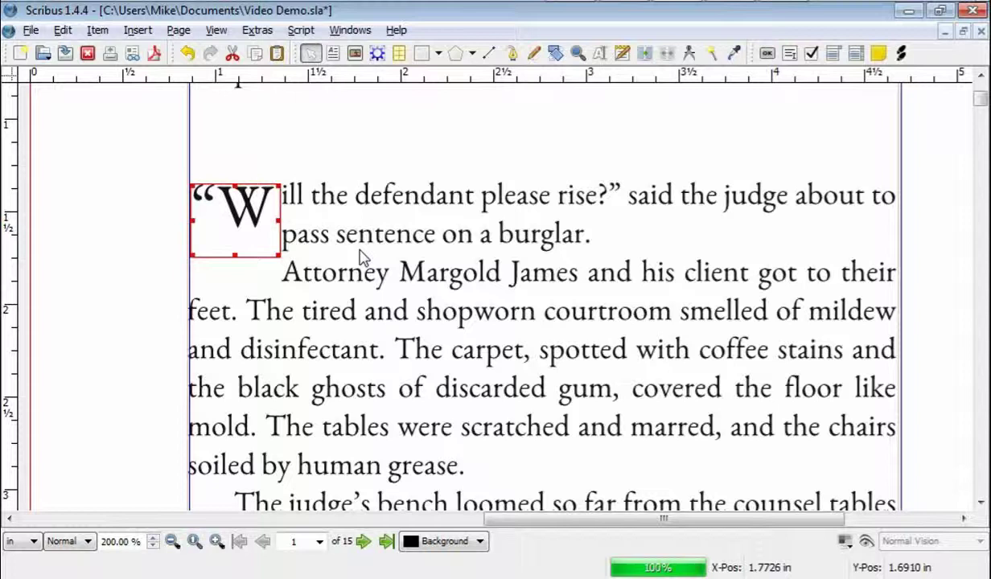
{"action": "left_click", "coordinate": [111, 190]}
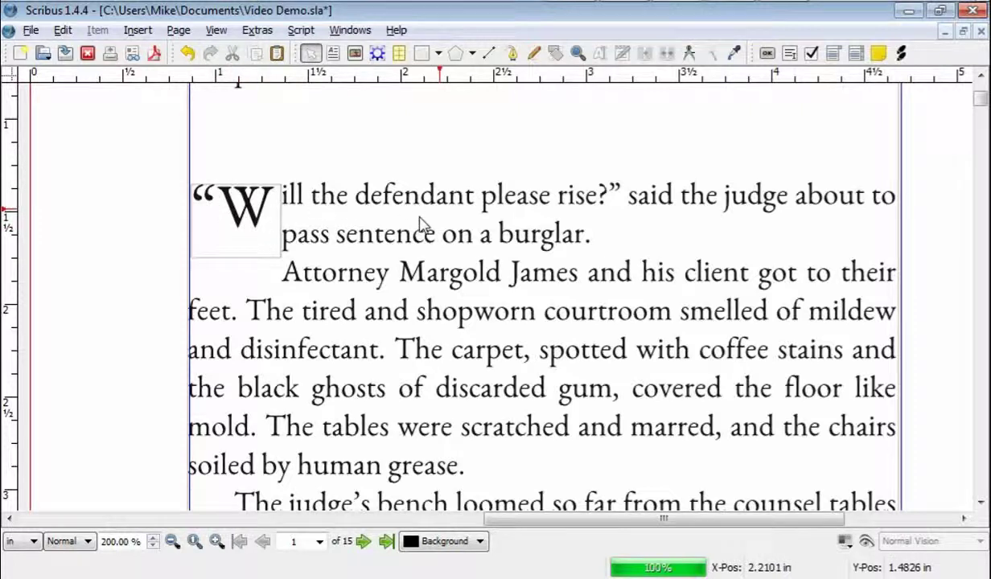
- Change the drop-cap quote and W font to GaramondNo8
{"action": "left_click", "coordinate": [249, 229]}
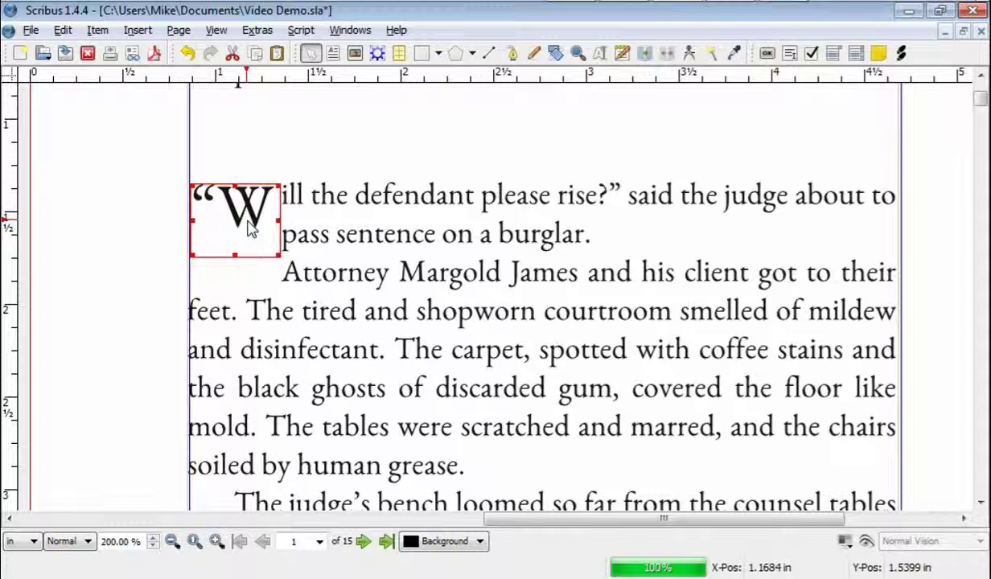
{"action": "double_click", "coordinate": [249, 229]}
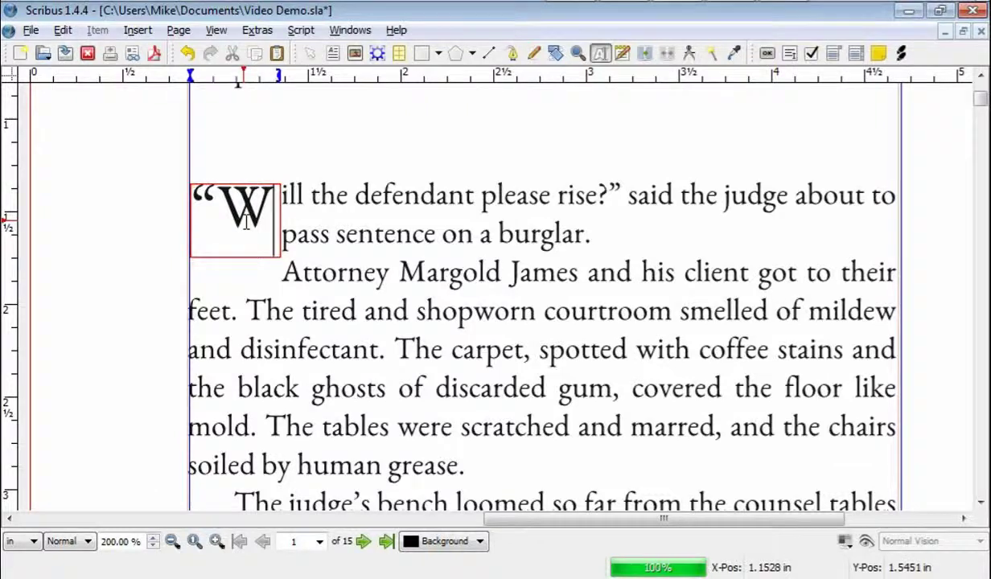
{"action": "key", "text": "F2"}
{"action": "left_click_drag", "start_coordinate": [274, 205], "coordinate": [197, 211]}
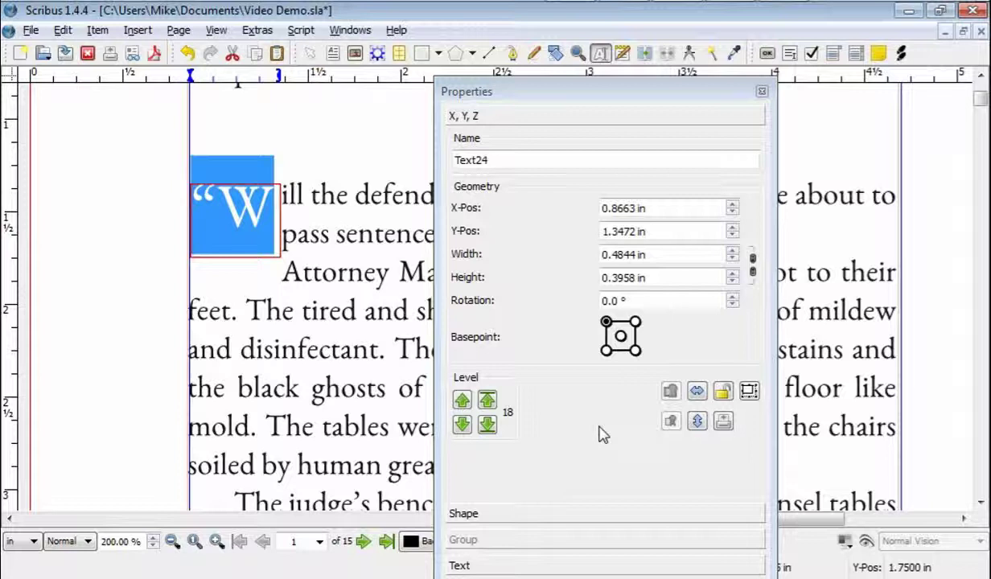
{"action": "left_click", "coordinate": [471, 567]}
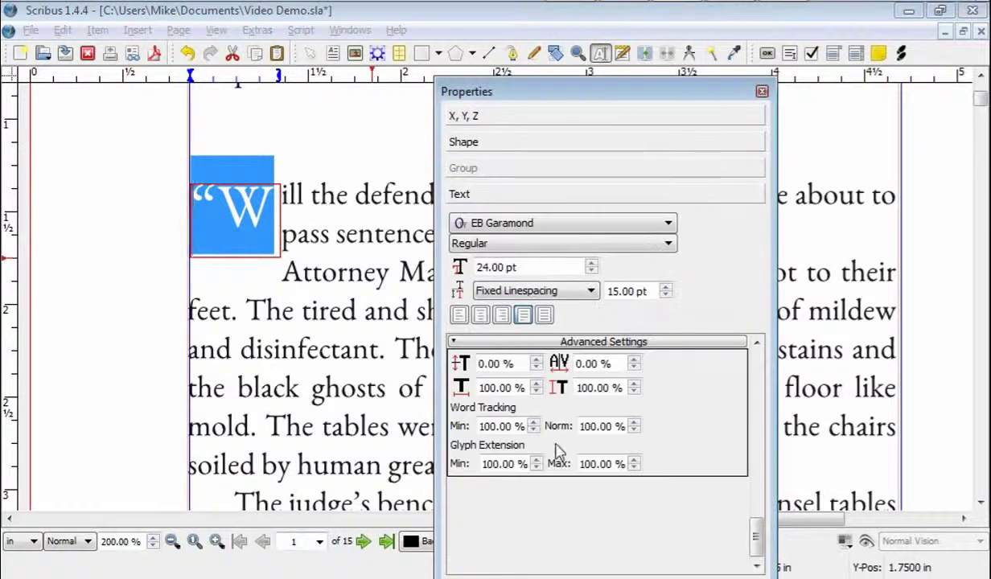
{"action": "left_click", "coordinate": [491, 224]}
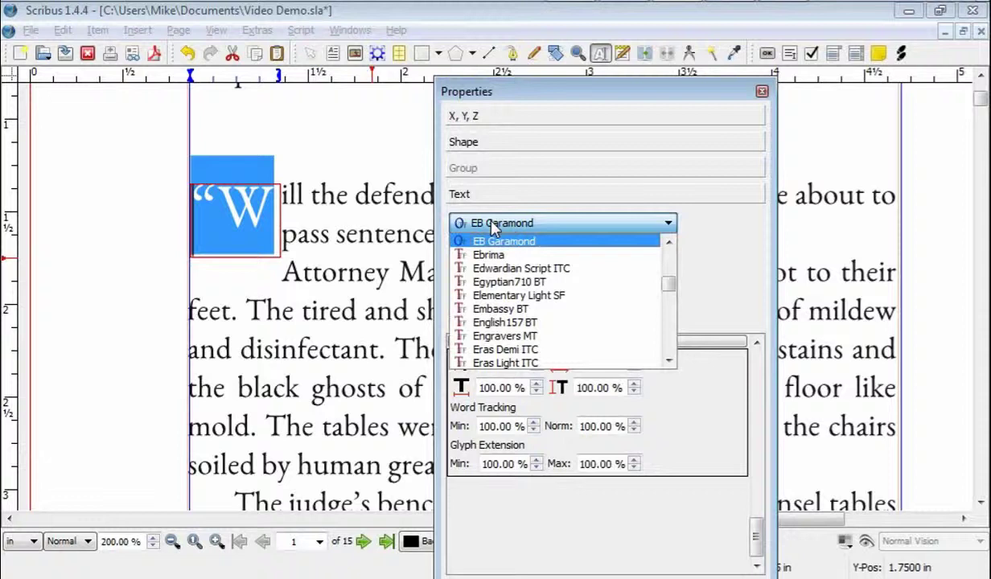
{"action": "scroll", "coordinate": [493, 228], "scroll_direction": "down", "scroll_amount": 8}
{"action": "left_click", "coordinate": [672, 339]}
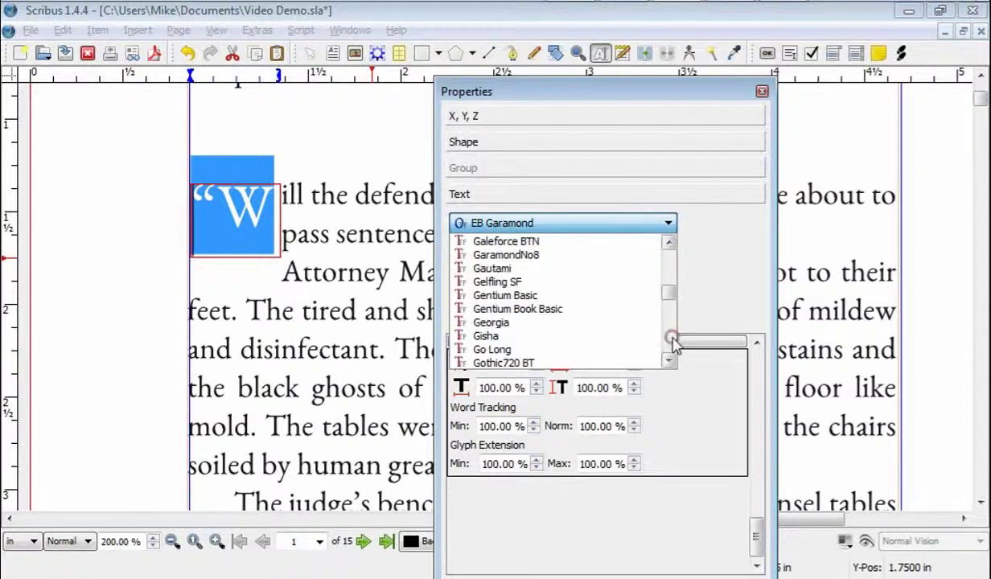
{"action": "left_click", "coordinate": [510, 257]}
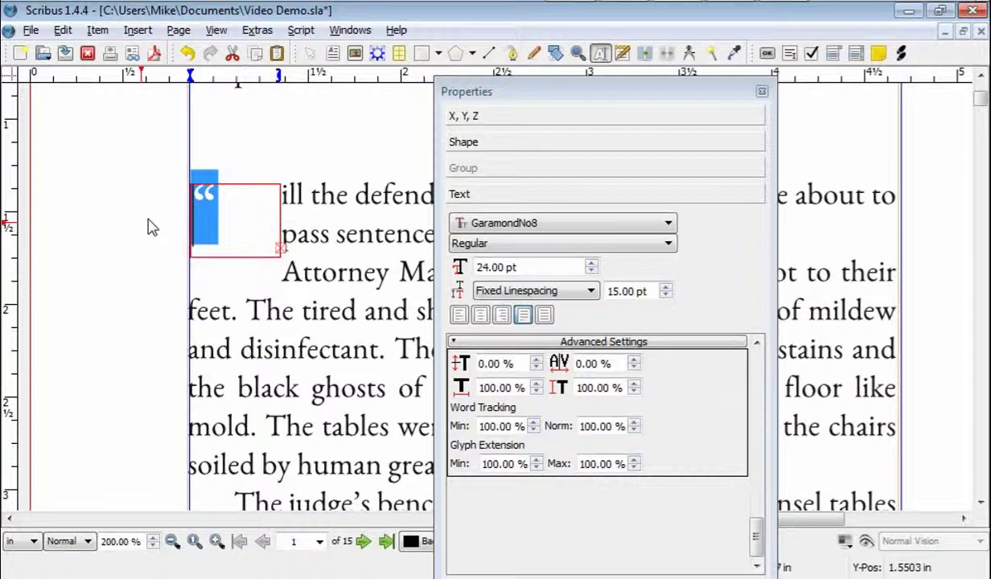
- Widen the drop-cap frame to about 0.53 × 0.35 in so the W shows again
{"action": "key", "text": "Escape"}
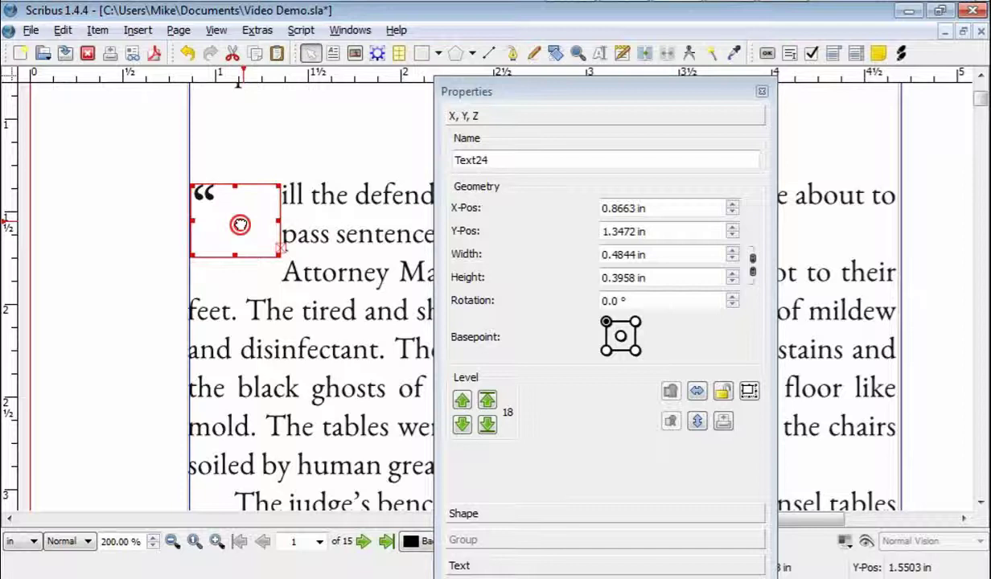
{"action": "double_click", "coordinate": [245, 232]}
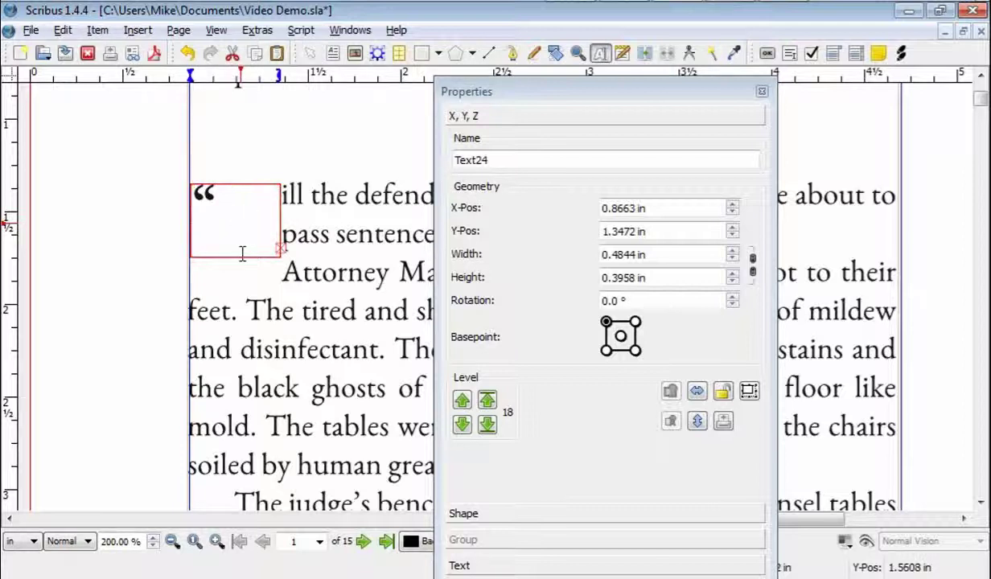
{"action": "left_click", "coordinate": [217, 196]}
{"action": "left_click", "coordinate": [125, 221]}
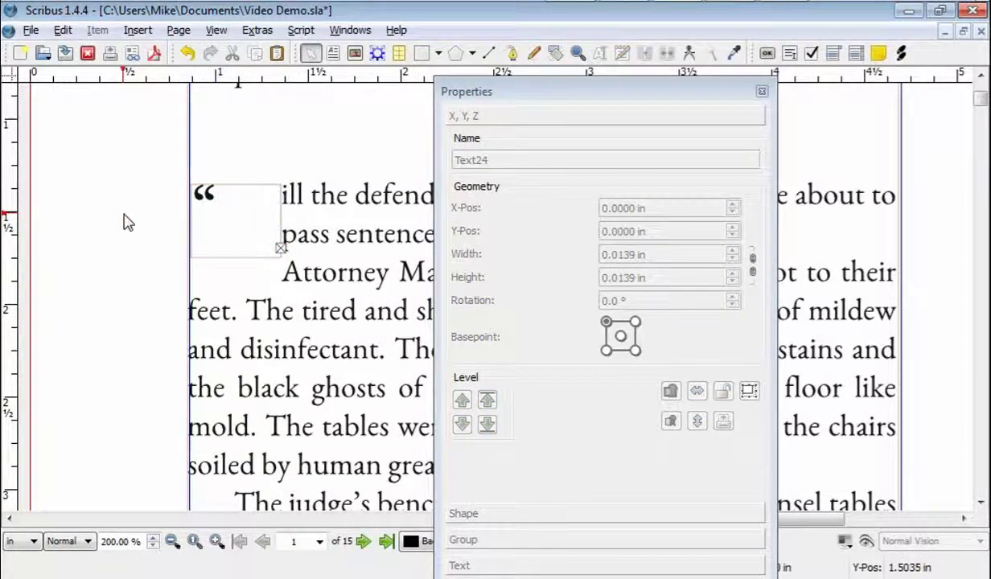
{"action": "left_click", "coordinate": [240, 216]}
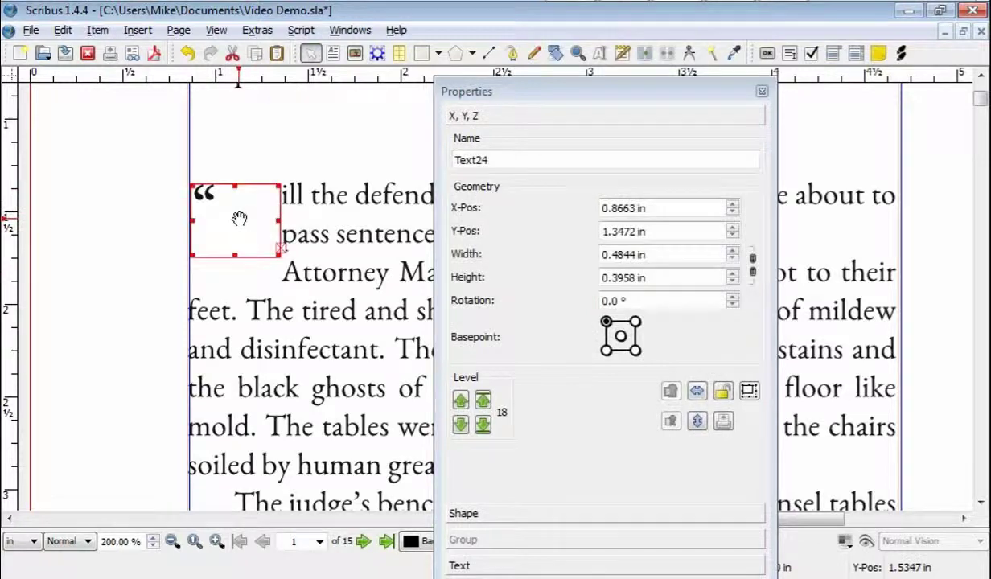
{"action": "left_click_drag", "start_coordinate": [279, 221], "coordinate": [290, 222]}
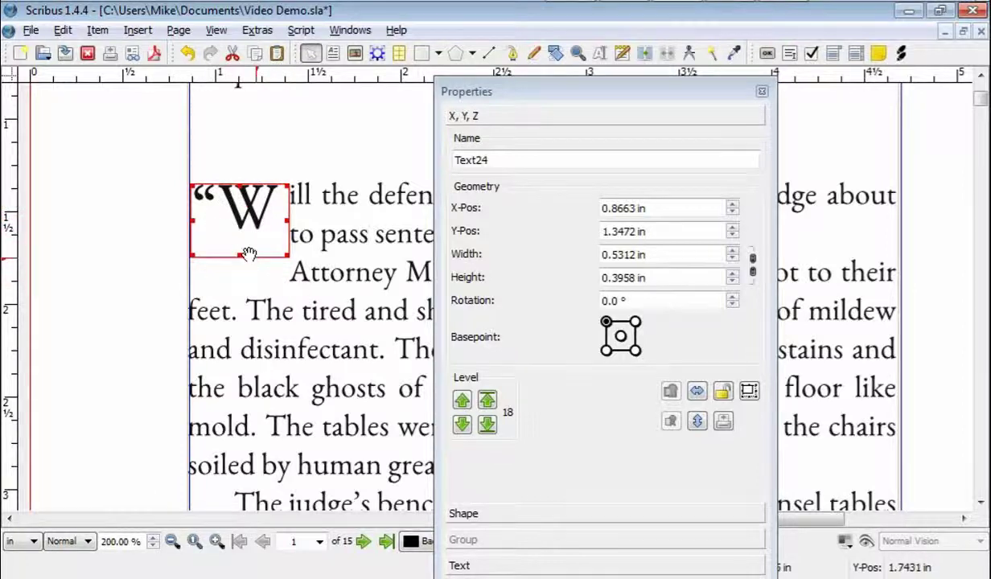
{"action": "mouse_move", "coordinate": [239, 256]}
{"action": "left_mouse_down"}
{"action": "mouse_move", "coordinate": [247, 265]}
{"action": "mouse_move", "coordinate": [239, 248]}
{"action": "left_mouse_up"}
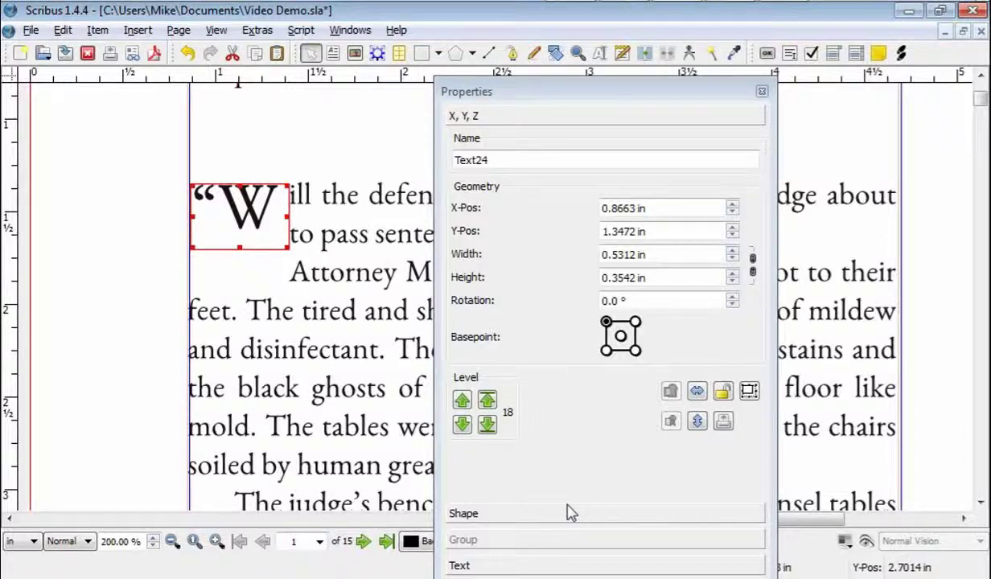
- Raise the vertical character scaling in the Text properties' Advanced Settings
{"action": "left_click", "coordinate": [481, 568]}
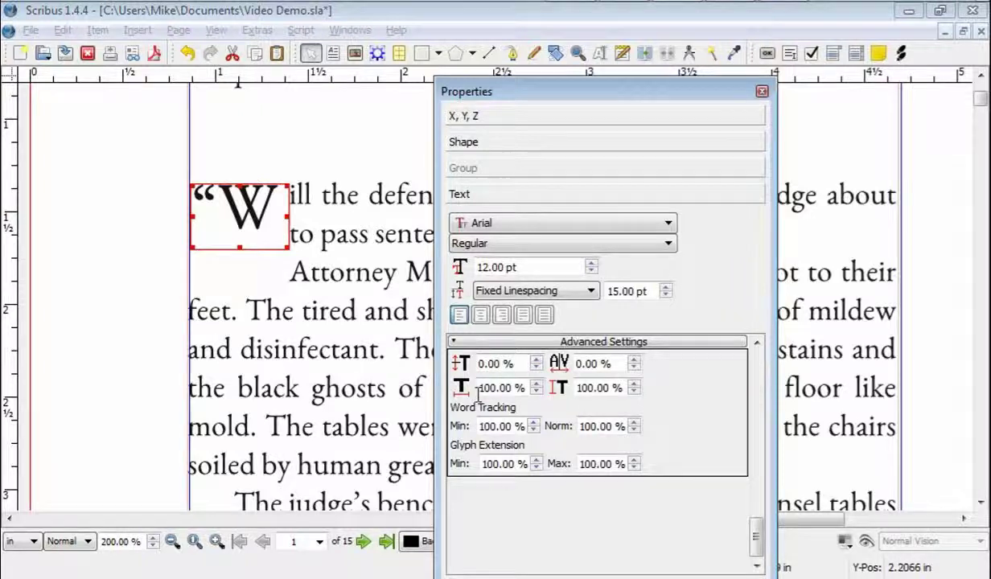
{"action": "left_click", "coordinate": [634, 385]}
{"action": "left_click", "coordinate": [635, 386]}
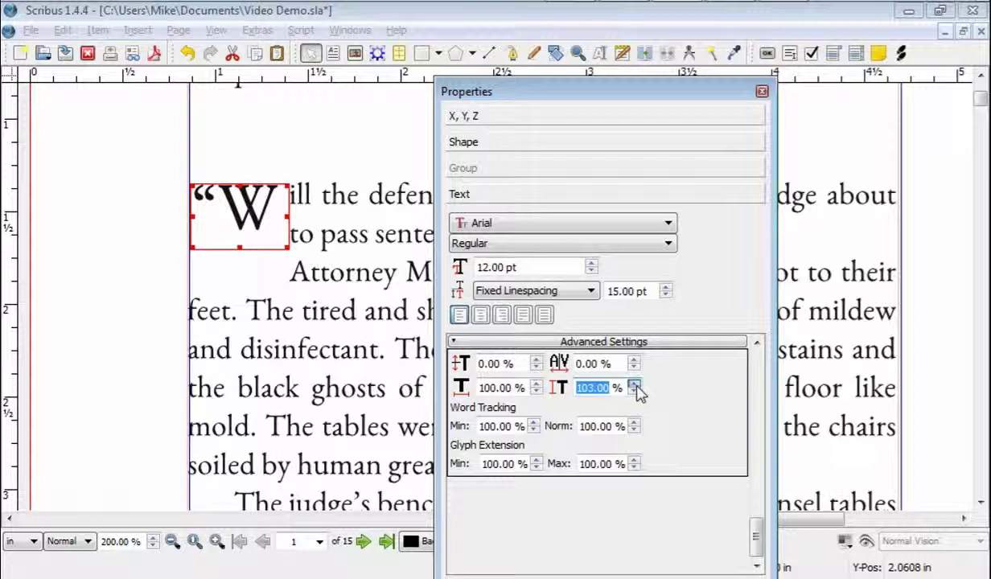
{"action": "left_click", "coordinate": [635, 386]}
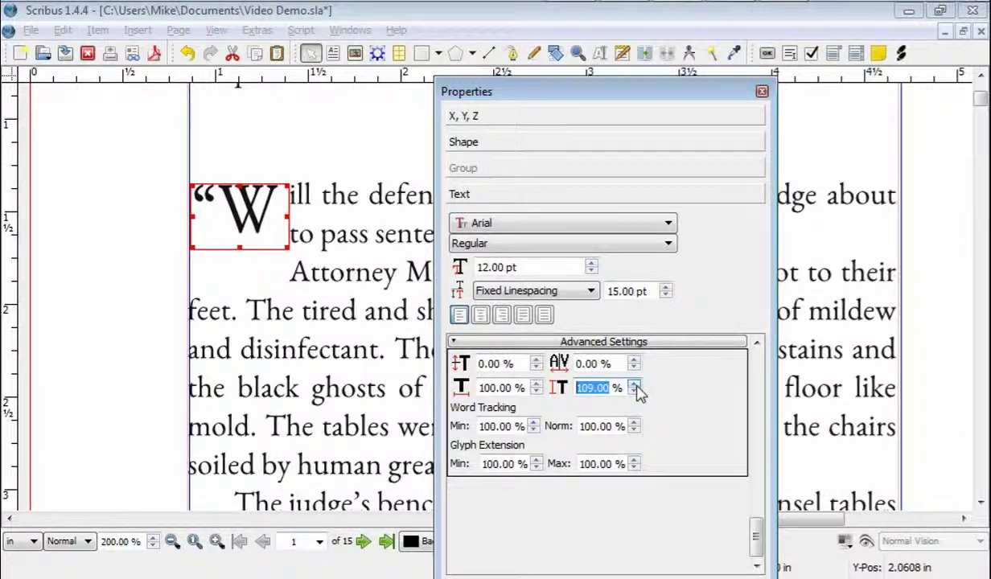
{"action": "left_click", "coordinate": [267, 212]}
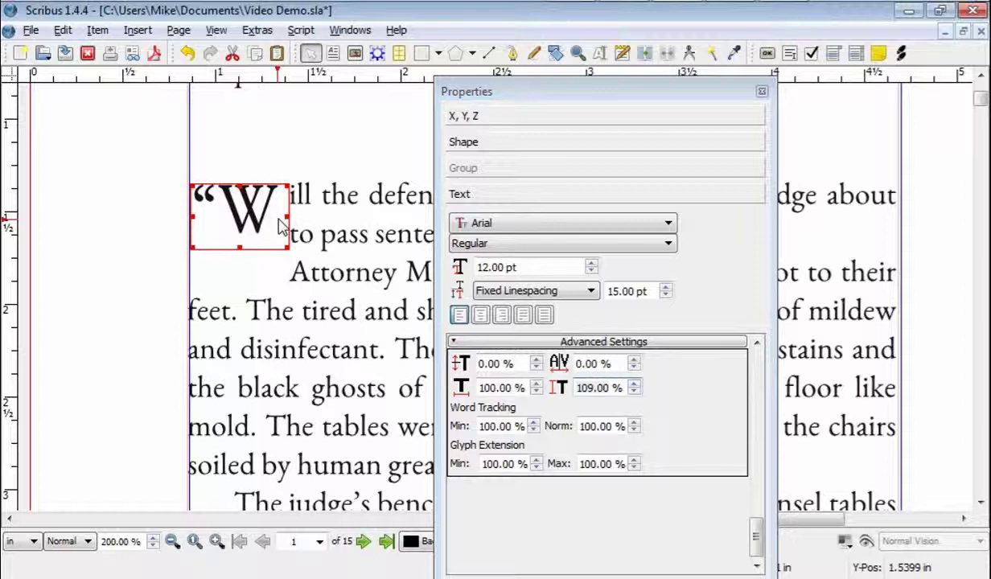
- Select the quote and W in the frame and scale them to 115% height and width
{"action": "double_click", "coordinate": [281, 221]}
{"action": "left_click_drag", "start_coordinate": [281, 213], "coordinate": [197, 206]}
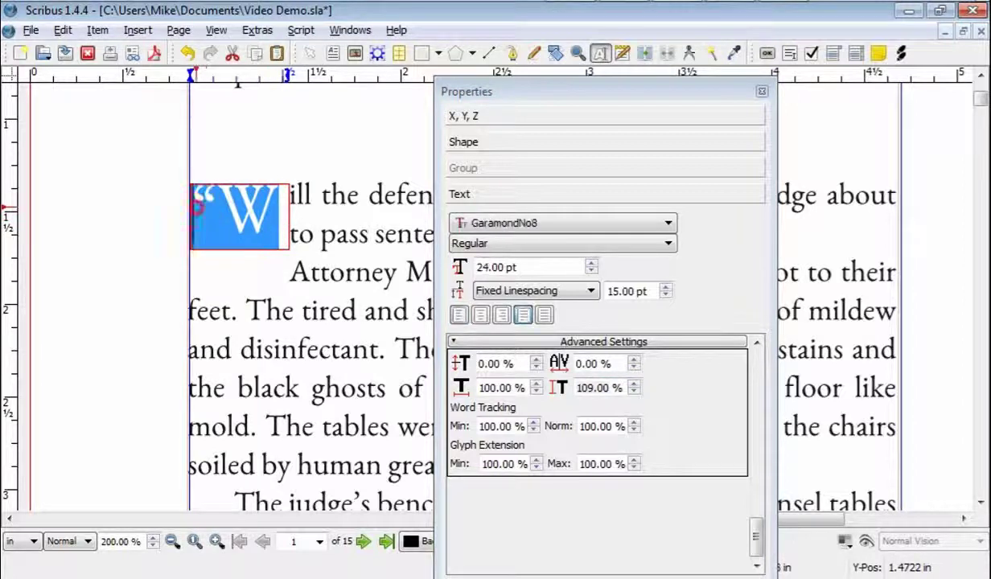
{"action": "left_click", "coordinate": [636, 389]}
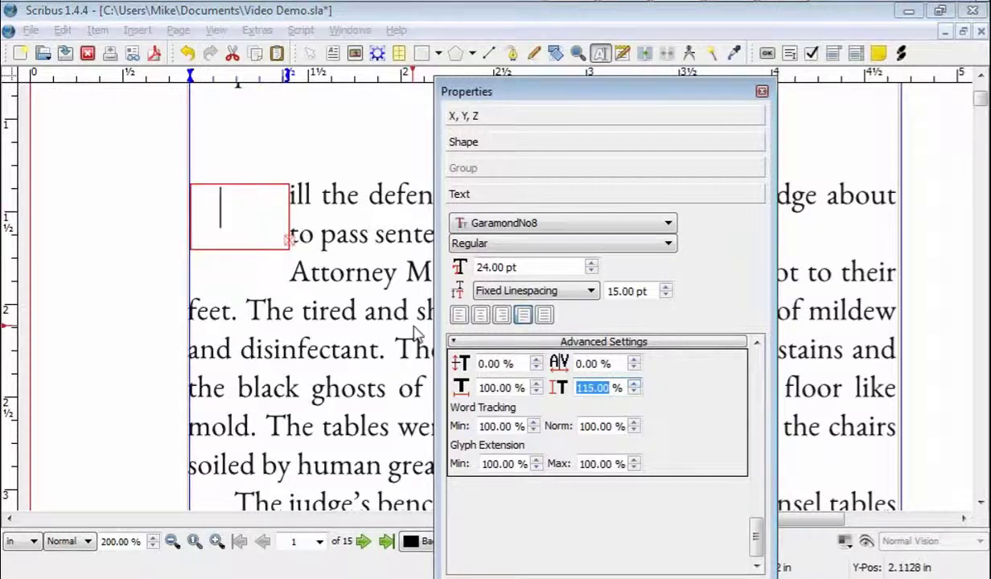
{"action": "left_click", "coordinate": [536, 385]}
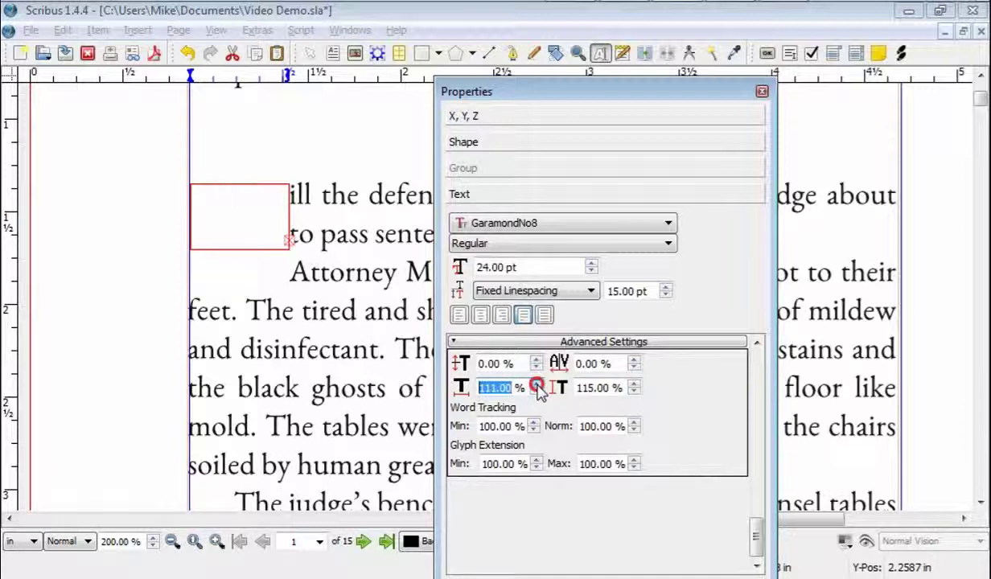
{"action": "left_click", "coordinate": [536, 385]}
{"action": "left_click", "coordinate": [537, 385]}
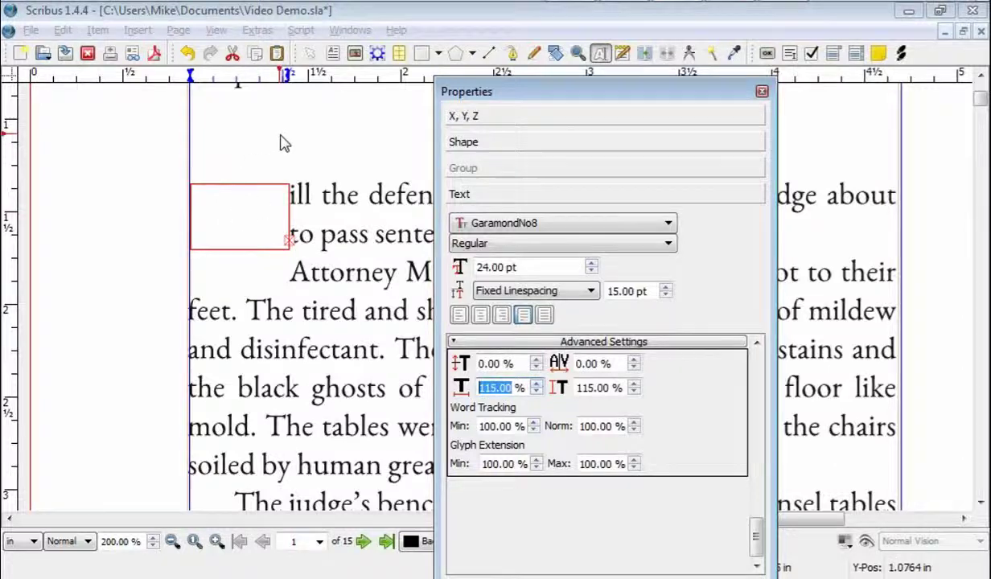
{"action": "left_click", "coordinate": [267, 221]}
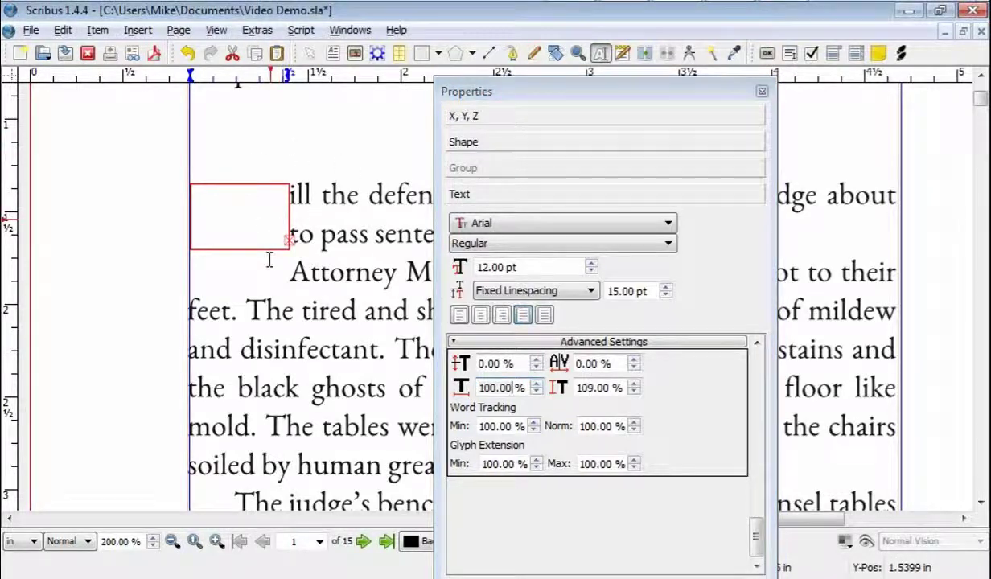
- Resize the drop-cap frame to about 0.59 in wide by 0.40 in high
{"action": "left_click", "coordinate": [88, 207]}
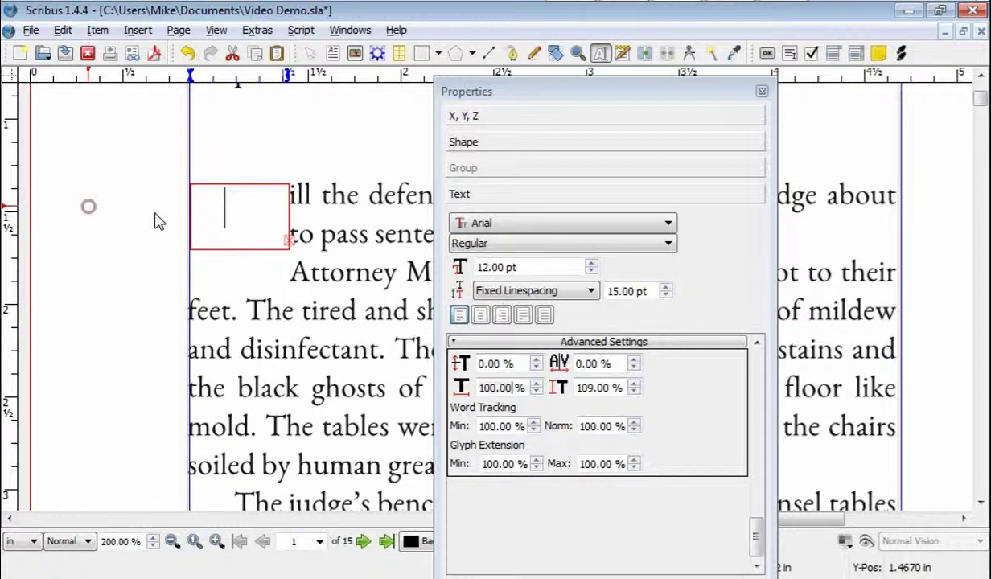
{"action": "left_click", "coordinate": [239, 230]}
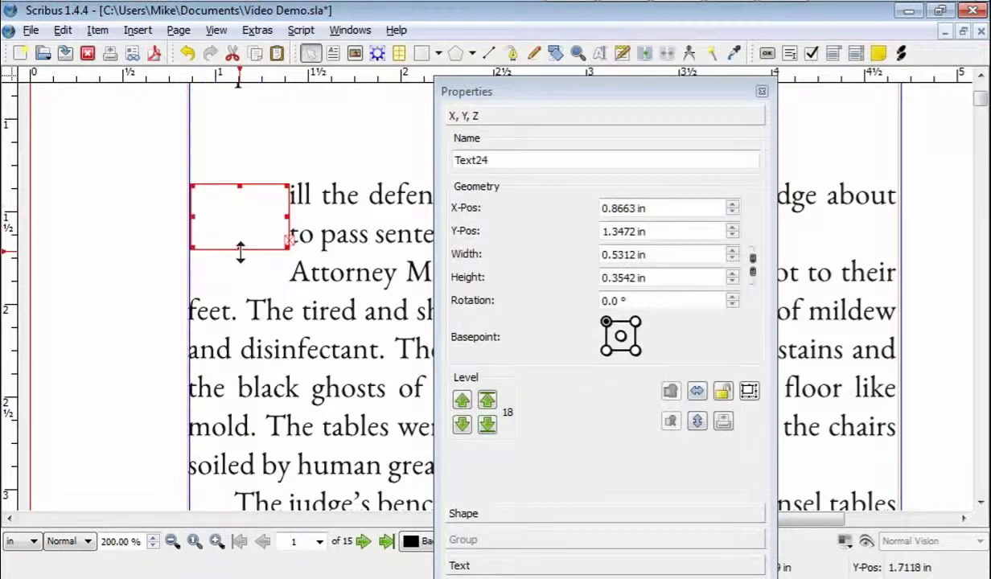
{"action": "left_click_drag", "start_coordinate": [239, 249], "coordinate": [239, 271]}
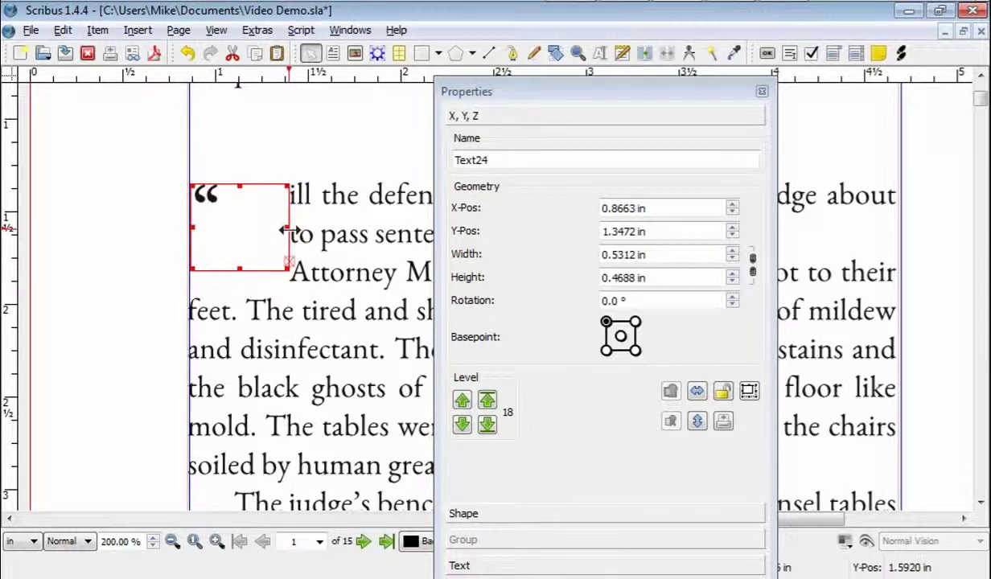
{"action": "left_click_drag", "start_coordinate": [289, 228], "coordinate": [328, 262]}
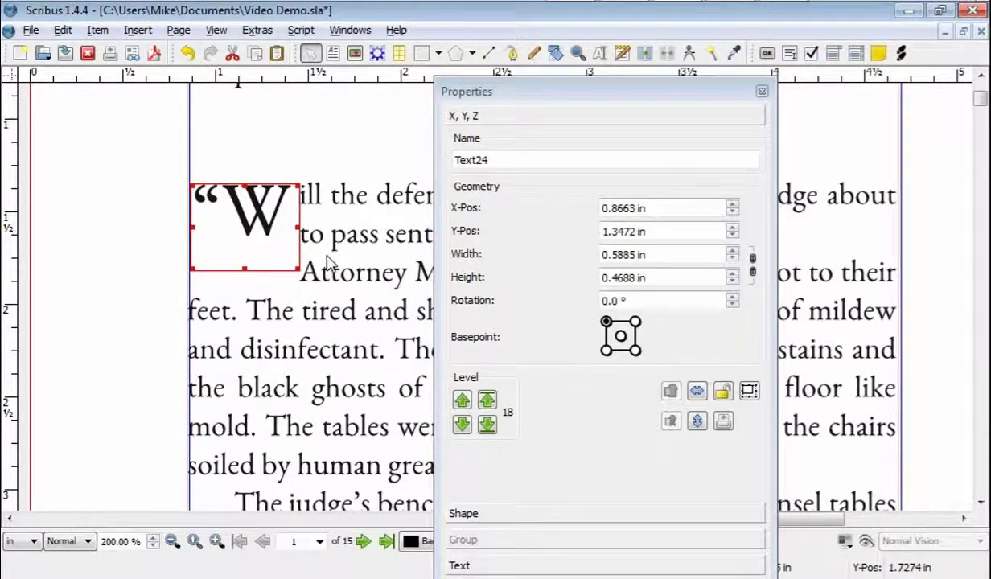
{"action": "left_click_drag", "start_coordinate": [245, 272], "coordinate": [245, 255]}
{"action": "left_click_drag", "start_coordinate": [349, 305], "coordinate": [350, 304]}
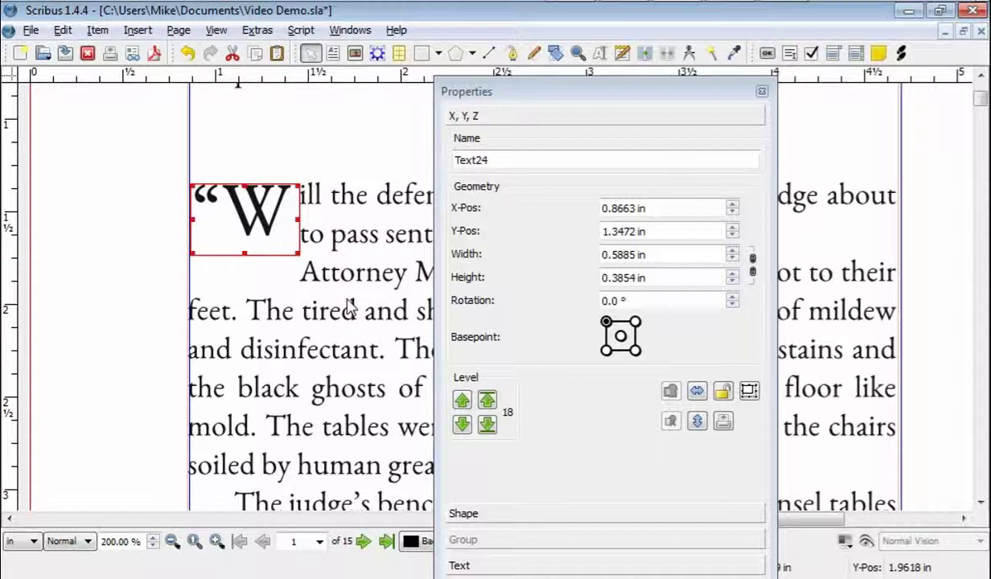
{"action": "left_click_drag", "start_coordinate": [245, 254], "coordinate": [245, 256]}
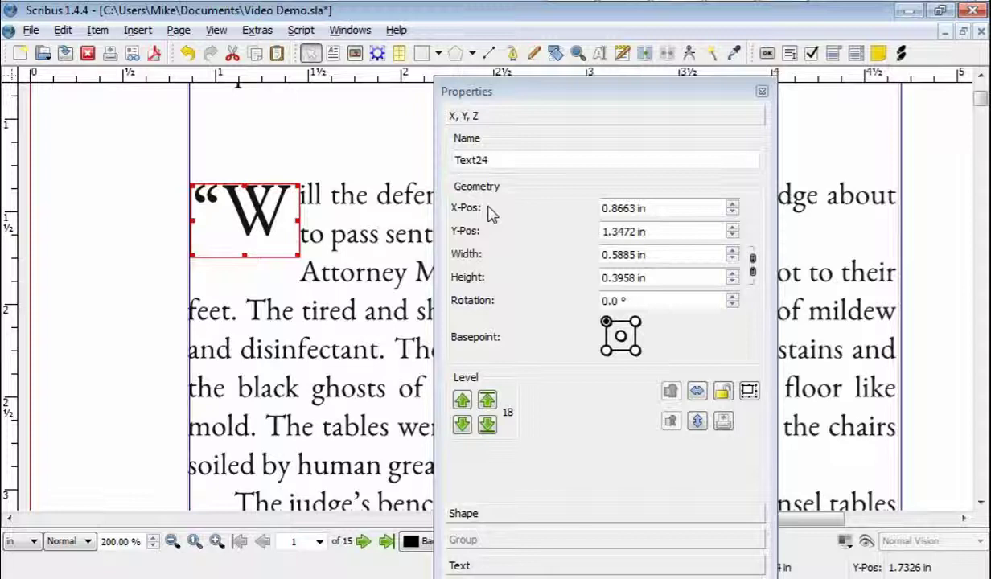
- Close the Properties panel and open Print Preview, ignoring the preflight errors
{"action": "left_click", "coordinate": [761, 93]}
{"action": "left_click", "coordinate": [158, 246]}
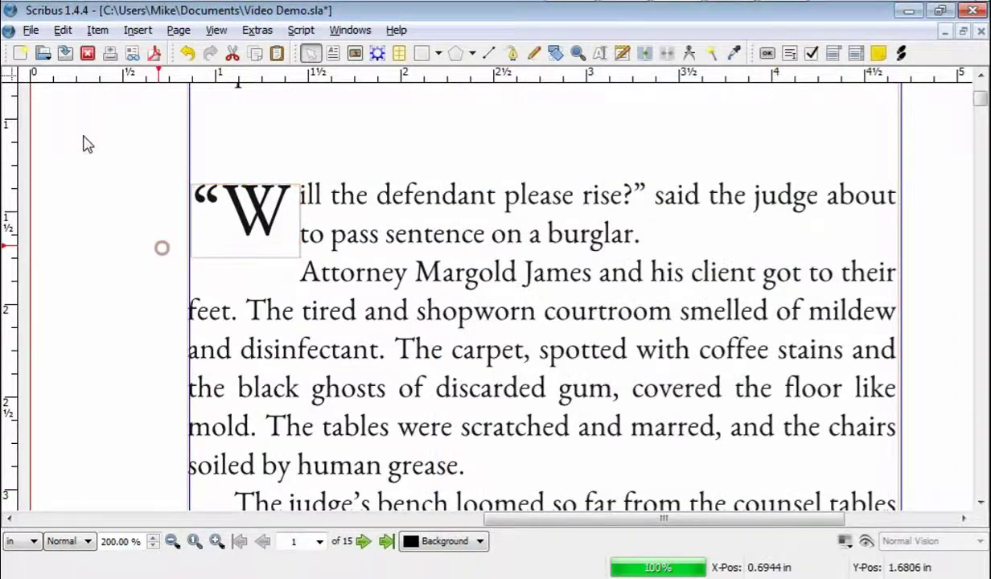
{"action": "left_click", "coordinate": [30, 29]}
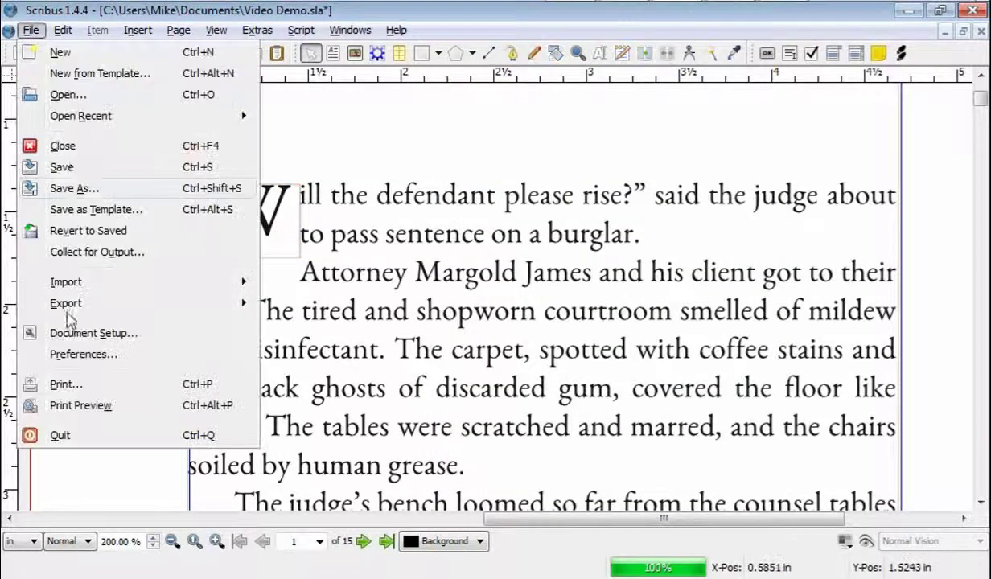
{"action": "left_click", "coordinate": [76, 406]}
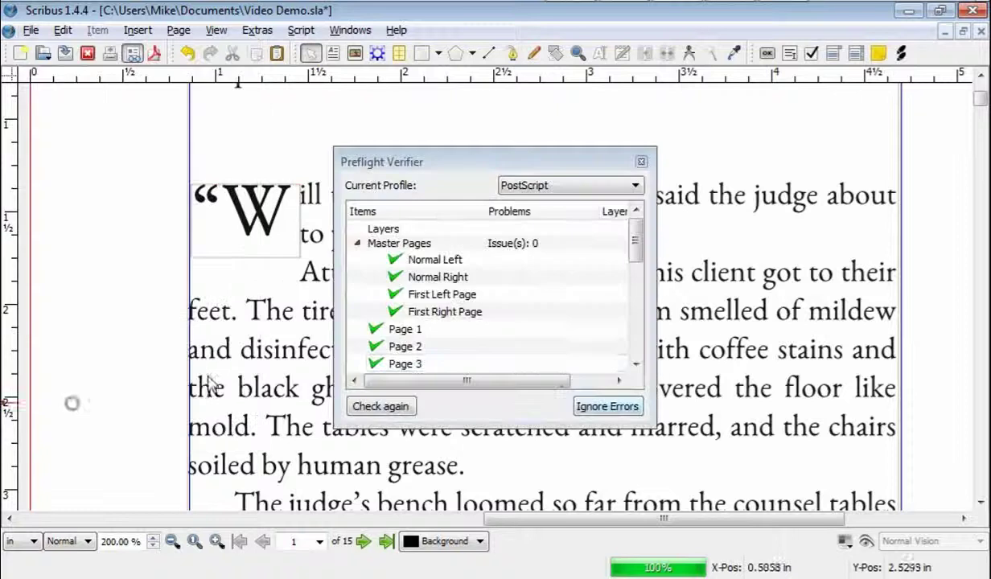
{"action": "left_click", "coordinate": [583, 406]}
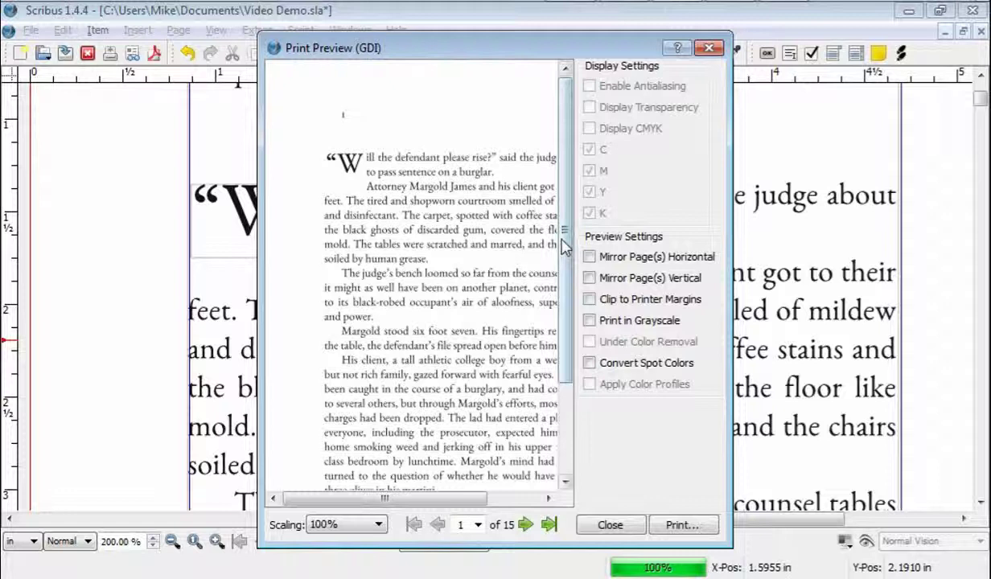
- Enlarge the print preview to show the full page width, then close it
{"action": "left_click_drag", "start_coordinate": [474, 55], "coordinate": [442, 55]}
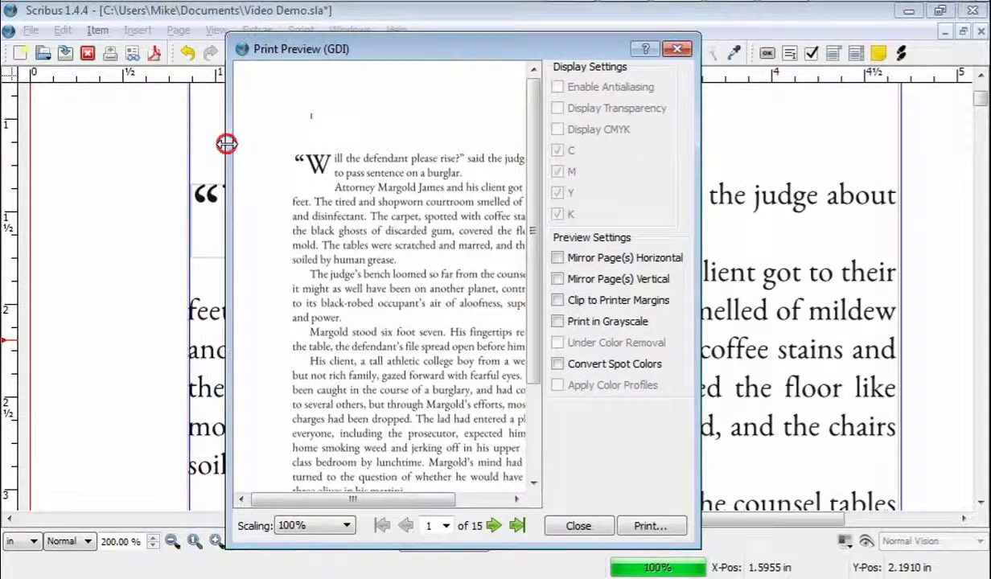
{"action": "left_click_drag", "start_coordinate": [227, 143], "coordinate": [121, 142]}
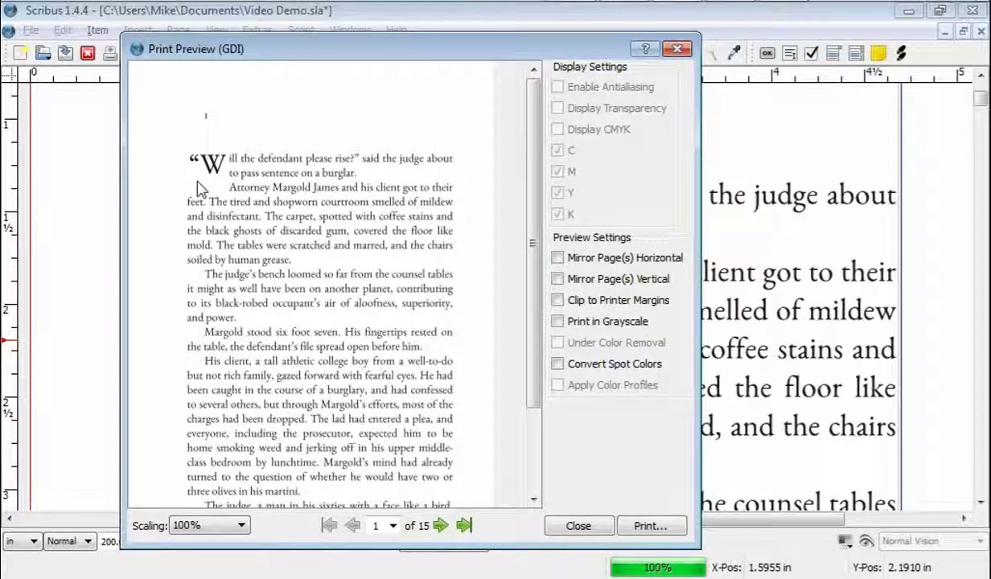
{"action": "left_click", "coordinate": [677, 50]}
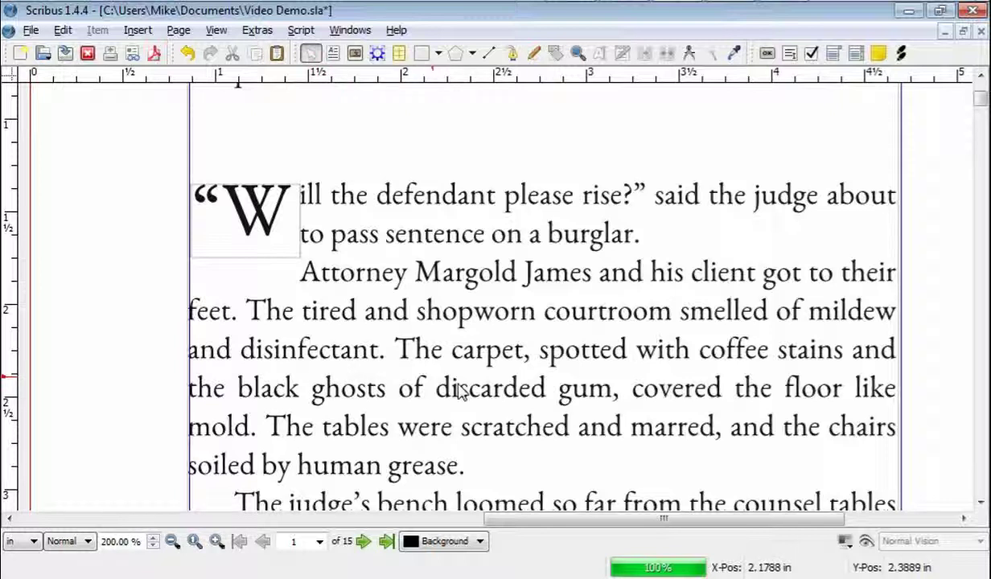
{"action": "key", "text": "ctrl+shift+s"}
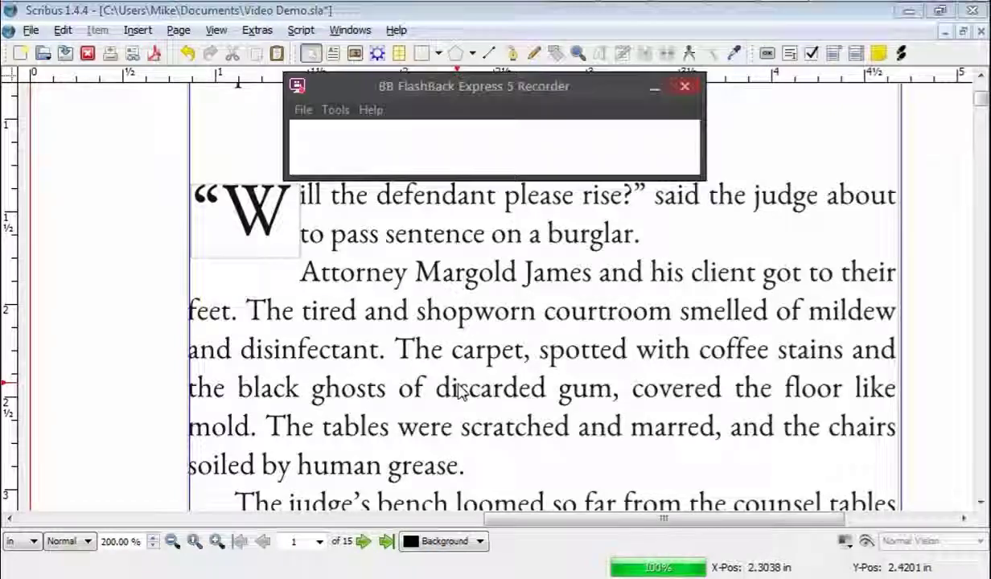